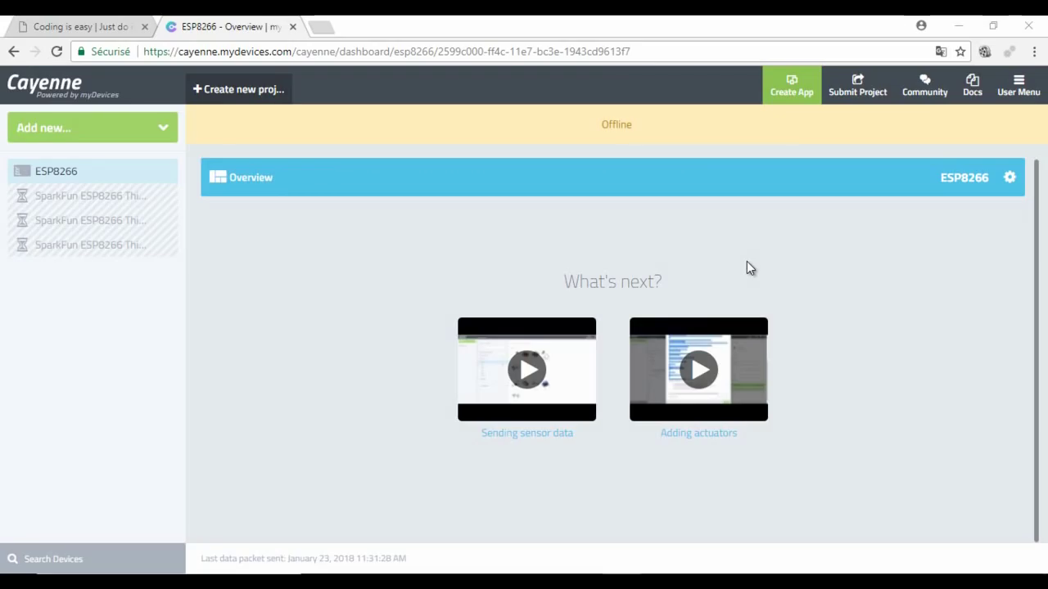
# - Choose Device/Widget under Add new and browse to the Custom Widgets list
pyautogui.click(169, 131)
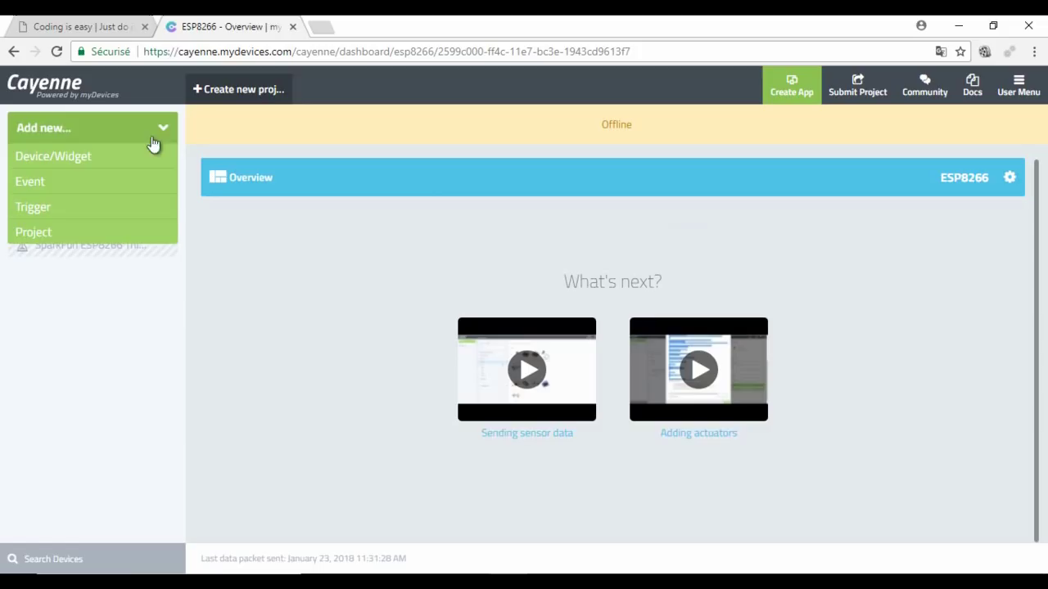
pyautogui.click(67, 156)
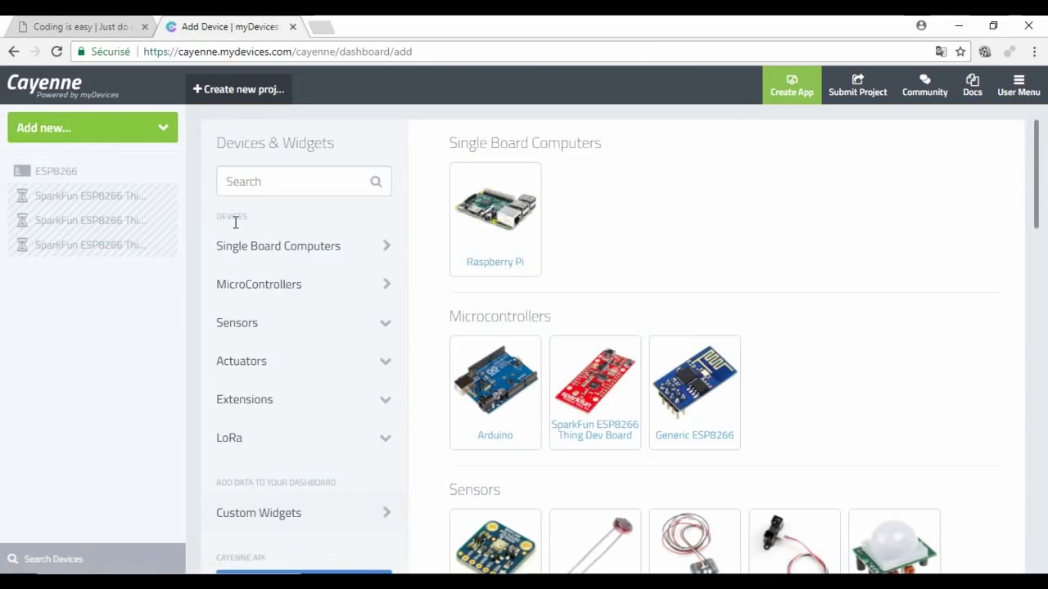
pyautogui.scroll(-1, 281, 378)
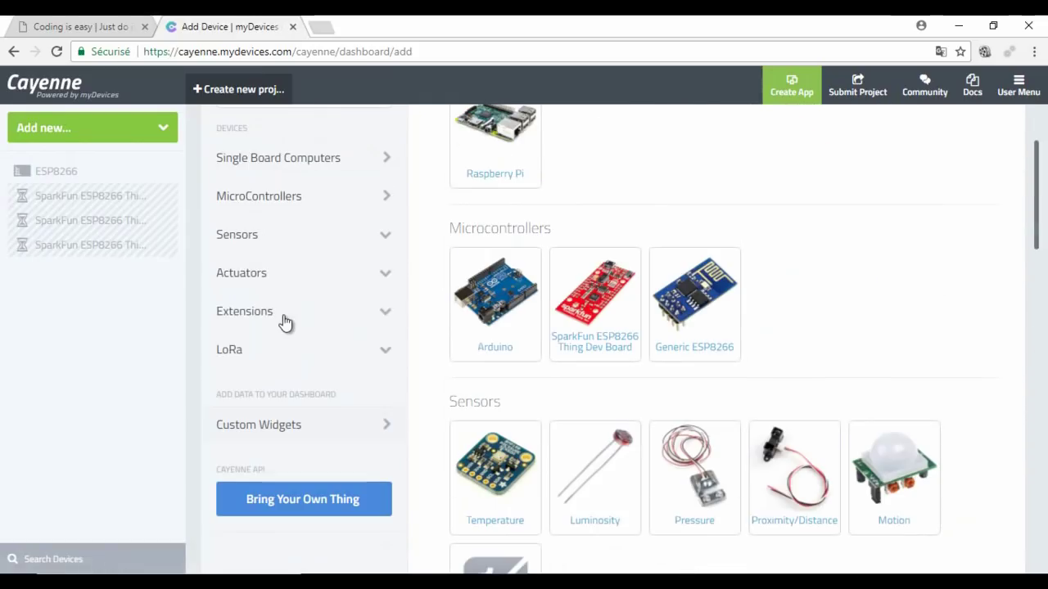
pyautogui.click(277, 429)
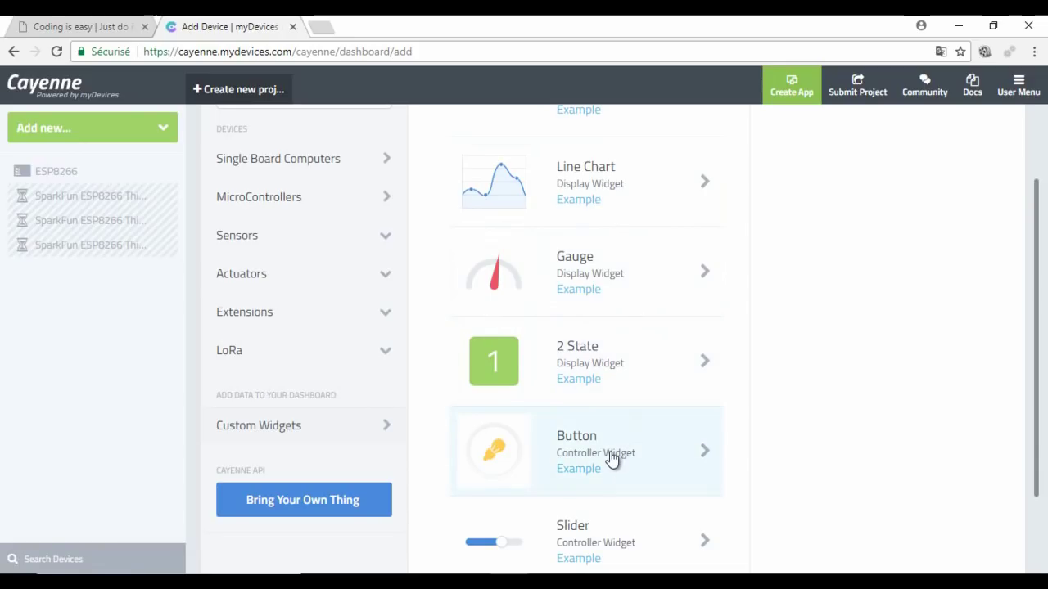
pyautogui.scroll(-2, 609, 454)
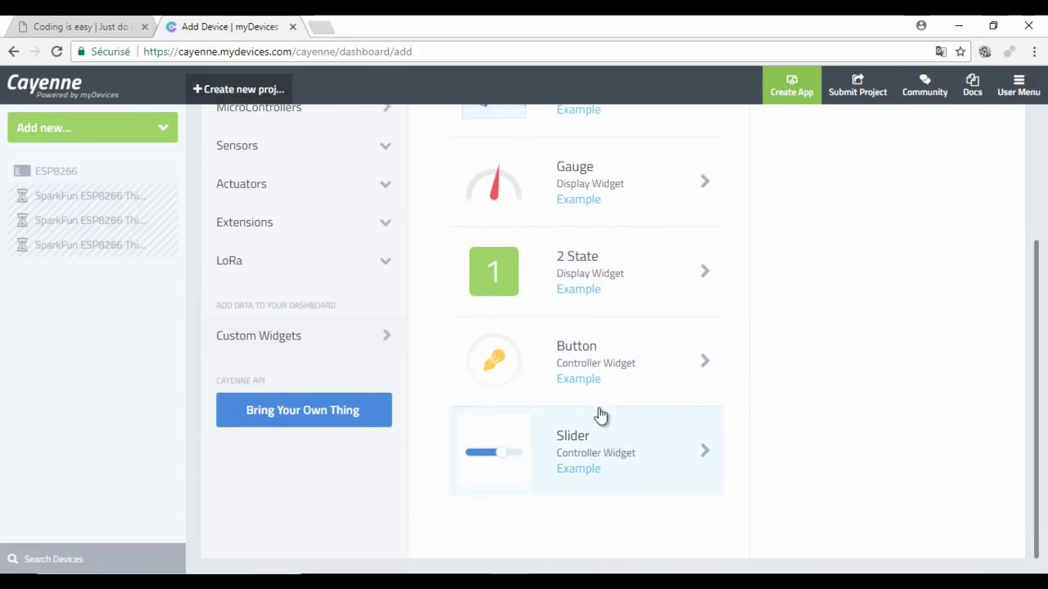
# - Choose the Button widget, name it Led_Control and set channel 0
pyautogui.click(597, 357)
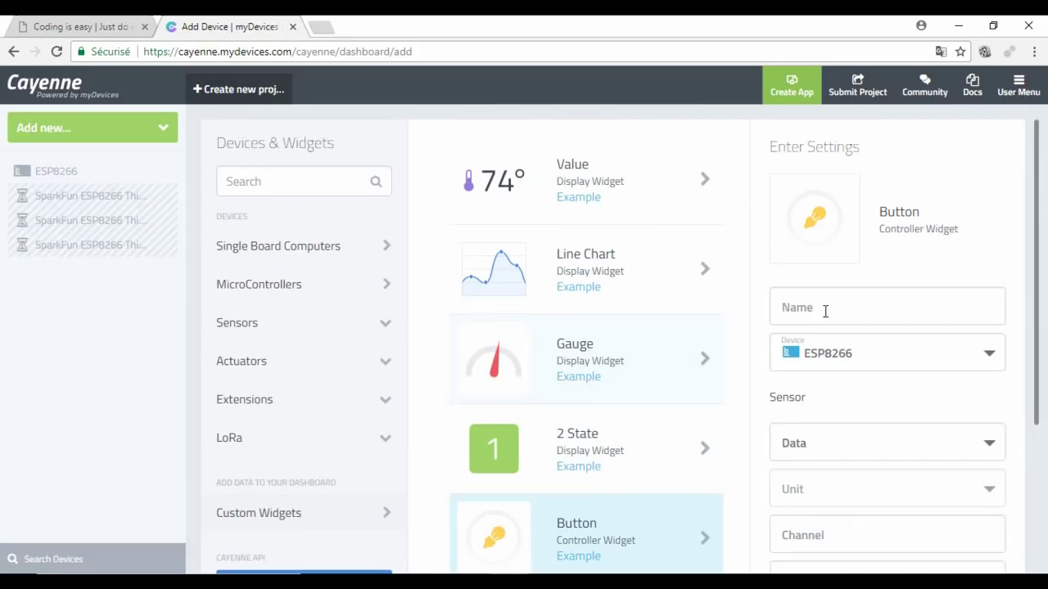
pyautogui.click(828, 305)
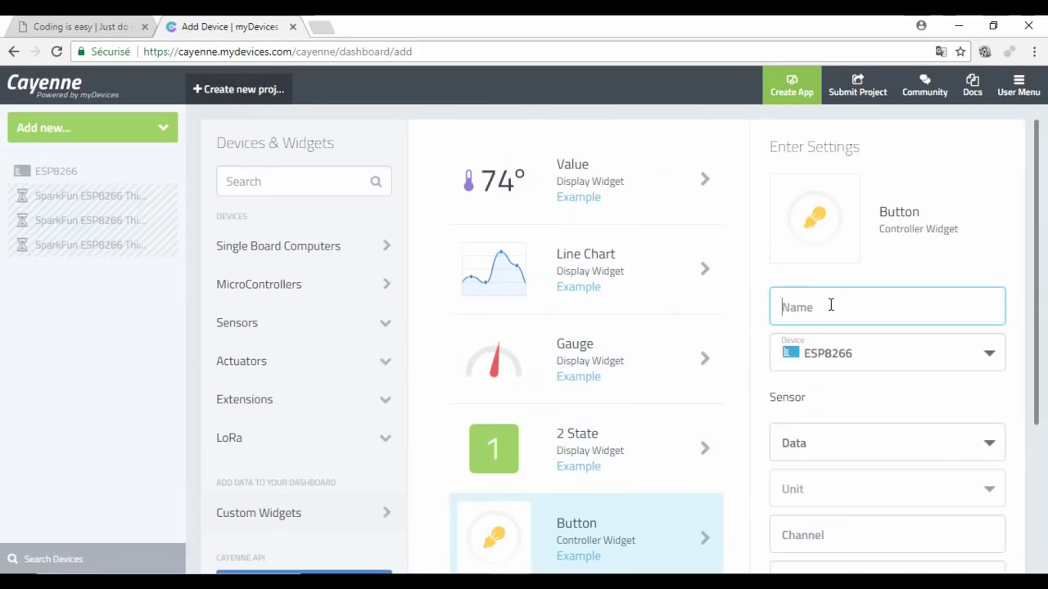
pyautogui.write('Led_Control')
pyautogui.scroll(-2, 830, 304)
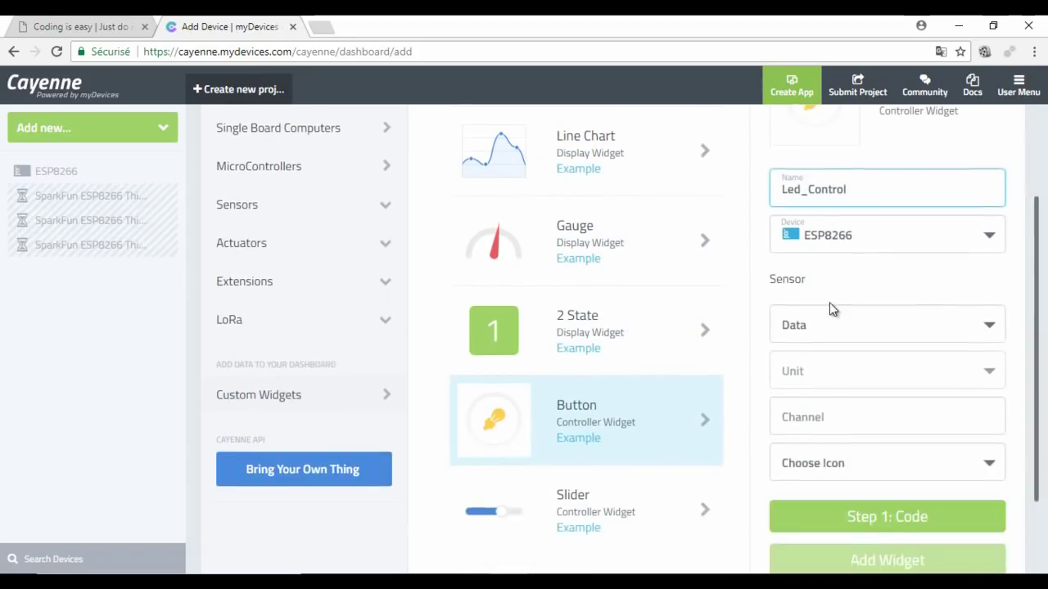
pyautogui.click(873, 414)
pyautogui.write('0')
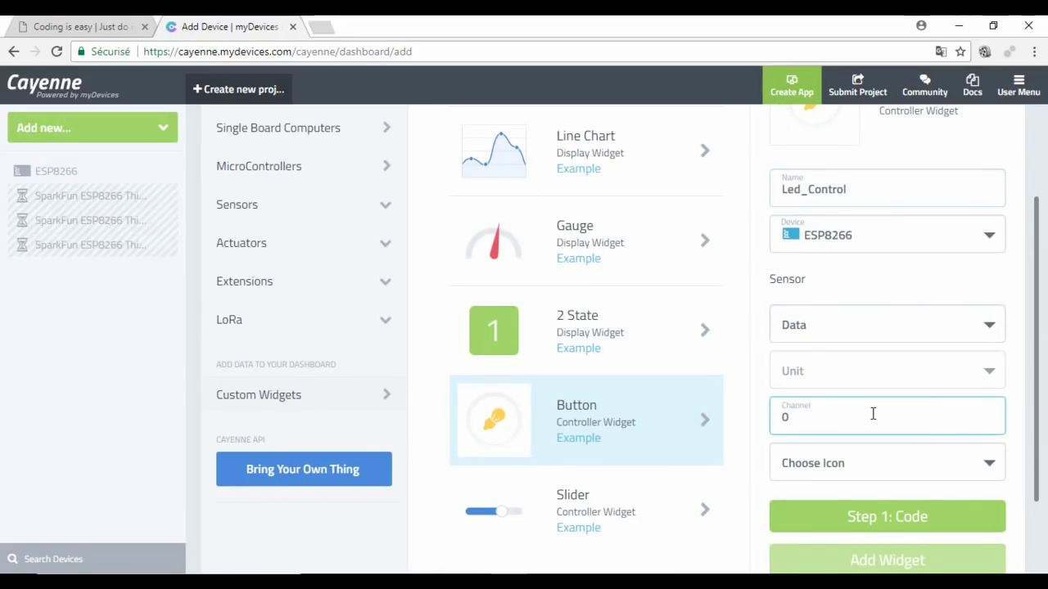
# - Give the widget the Button icon and add it to the dashboard
pyautogui.click(987, 465)
pyautogui.scroll(-1, 994, 450)
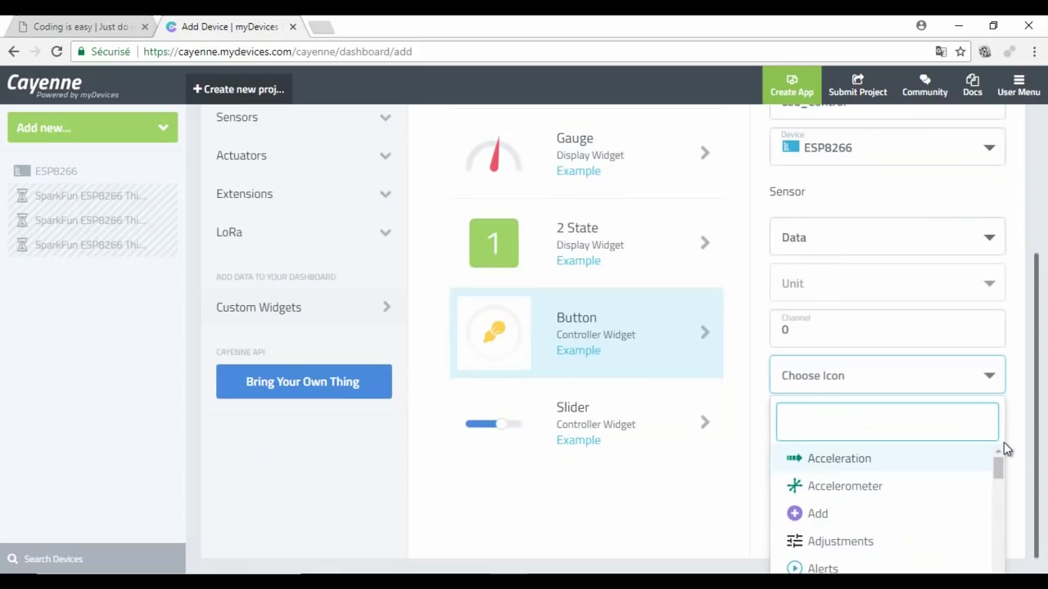
pyautogui.moveTo(999, 470); pyautogui.dragTo(1003, 505)
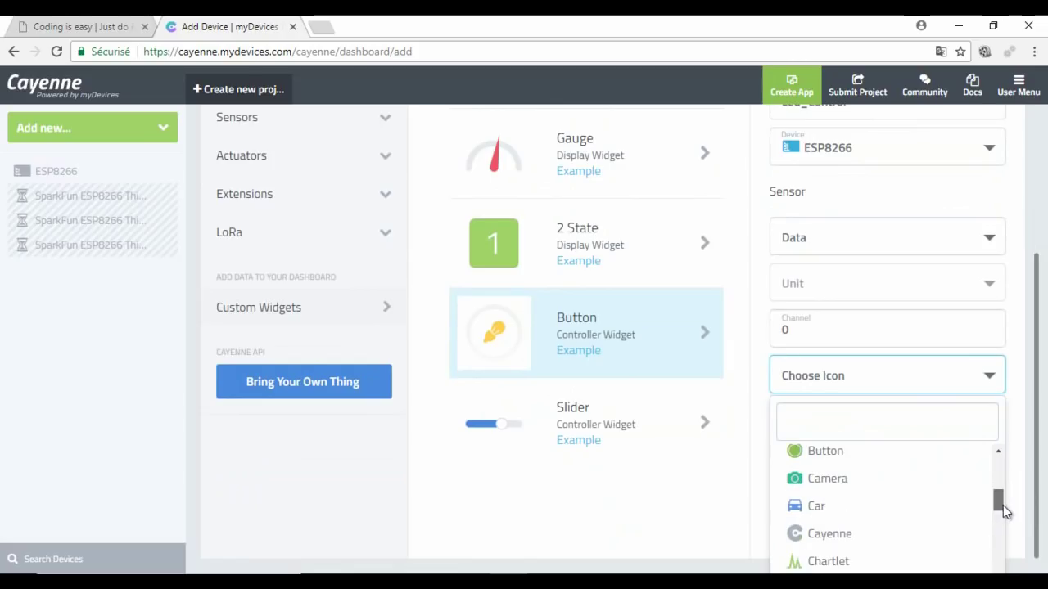
pyautogui.click(867, 453)
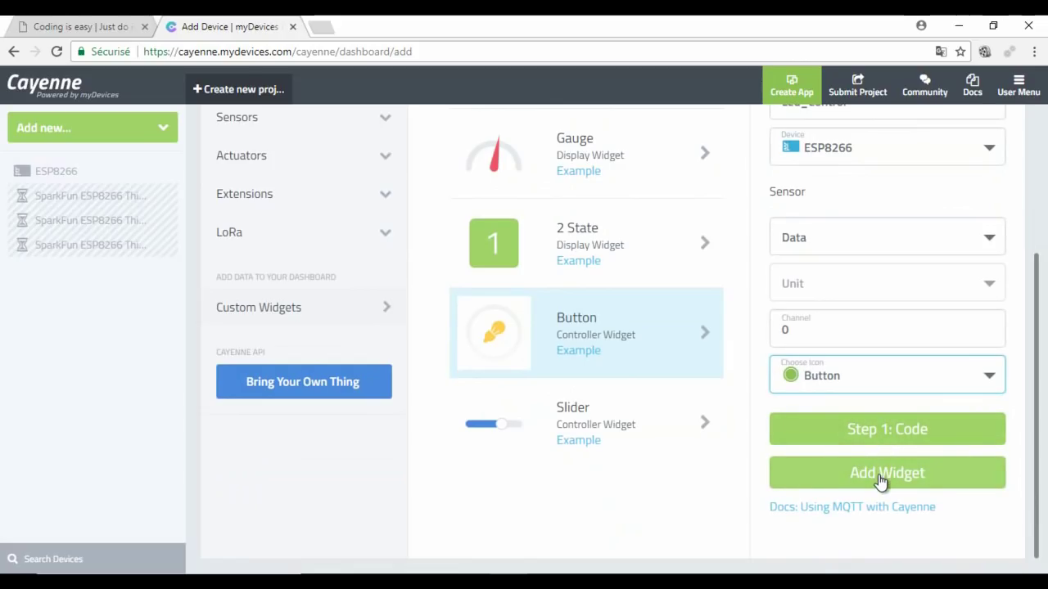
pyautogui.click(879, 479)
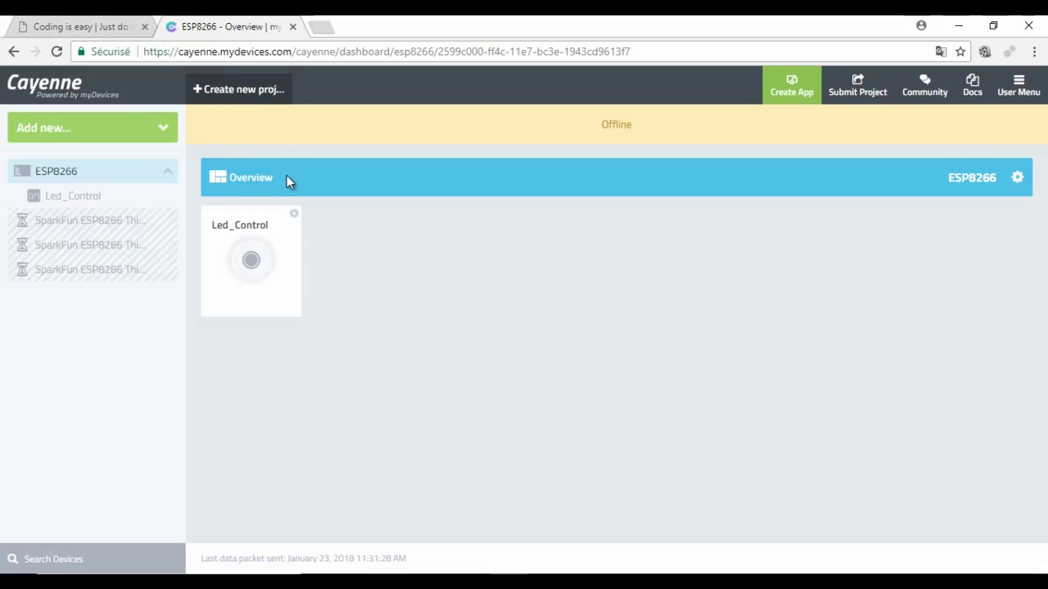
# - Open TUNIOT for ESP8266, load the Model 4 template and delete its STATIC IP block
pyautogui.click(96, 24)
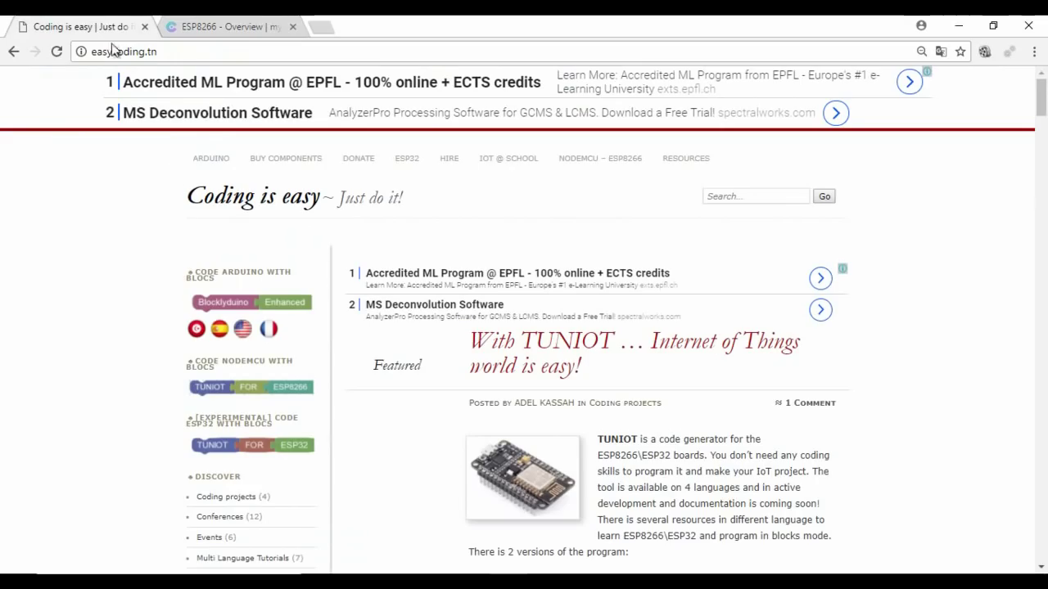
pyautogui.click(259, 388)
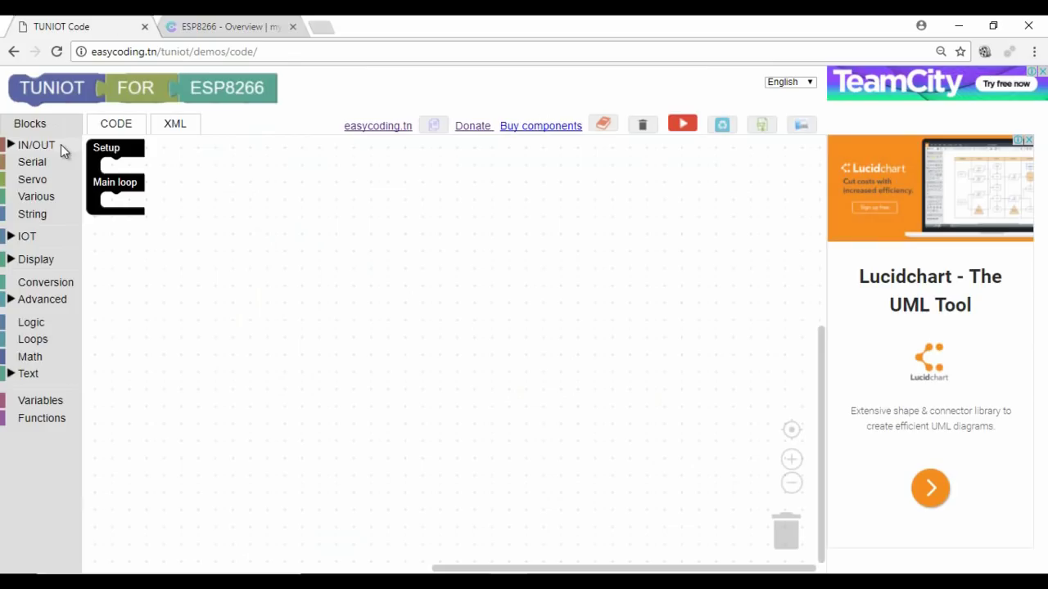
pyautogui.click(720, 125)
pyautogui.click(164, 227)
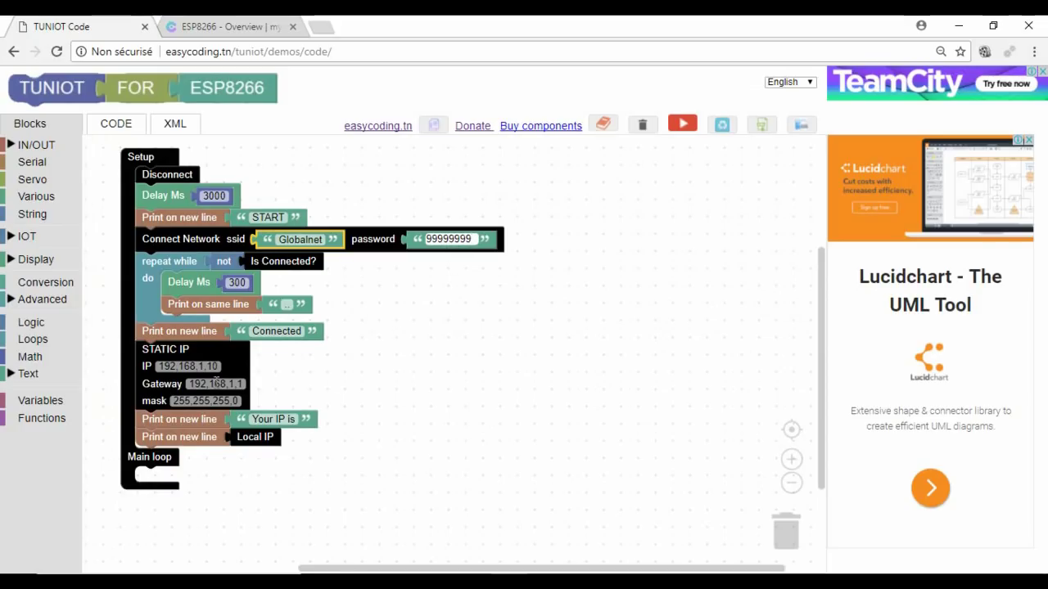
pyautogui.click(231, 359)
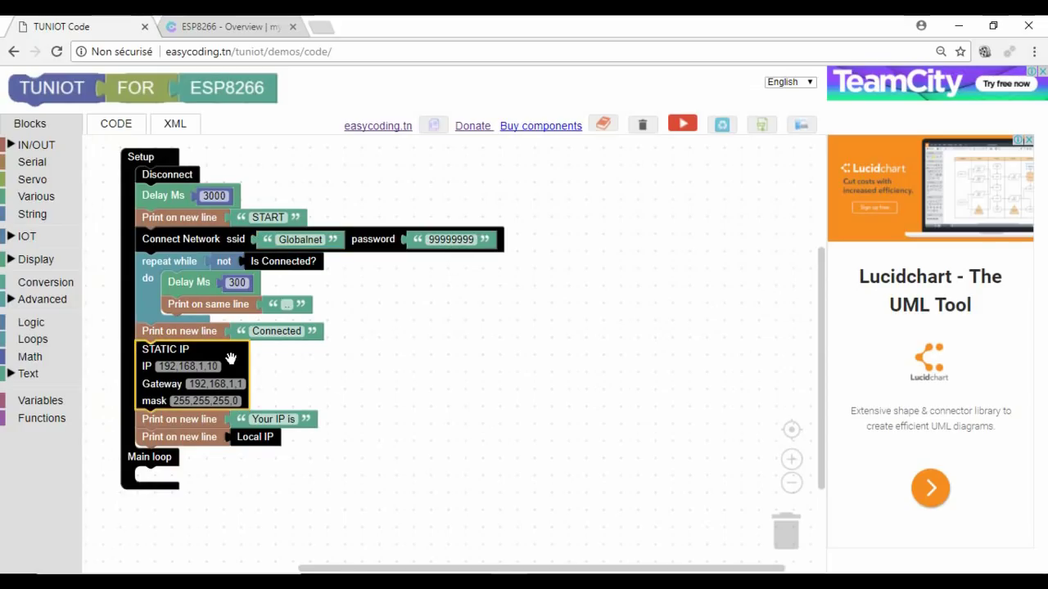
pyautogui.press('Delete')
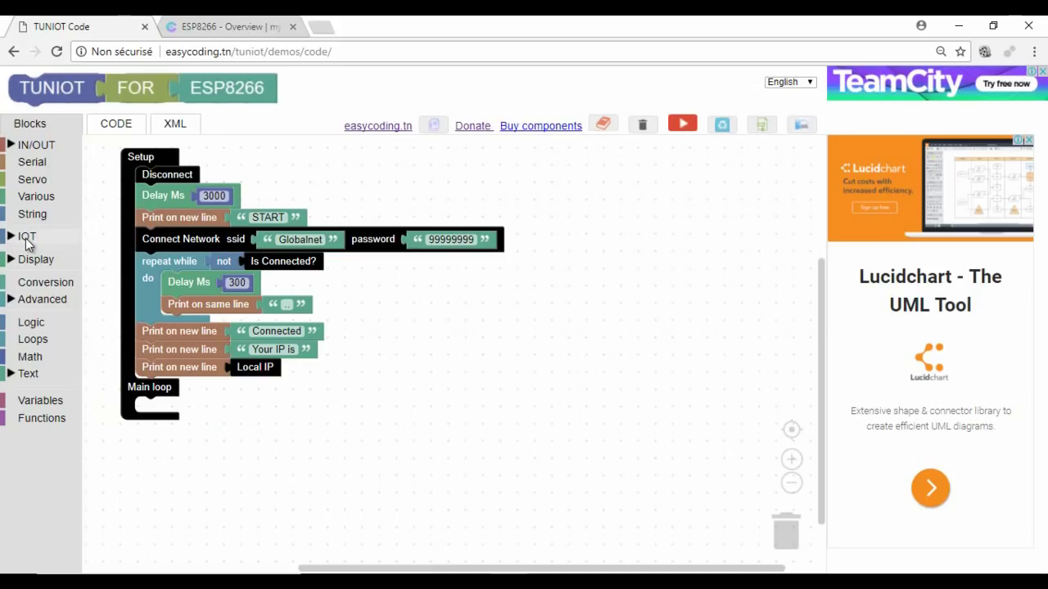
# - Drag the CAYENNE connect block from IOT > Web Services onto the workspace
pyautogui.click(27, 237)
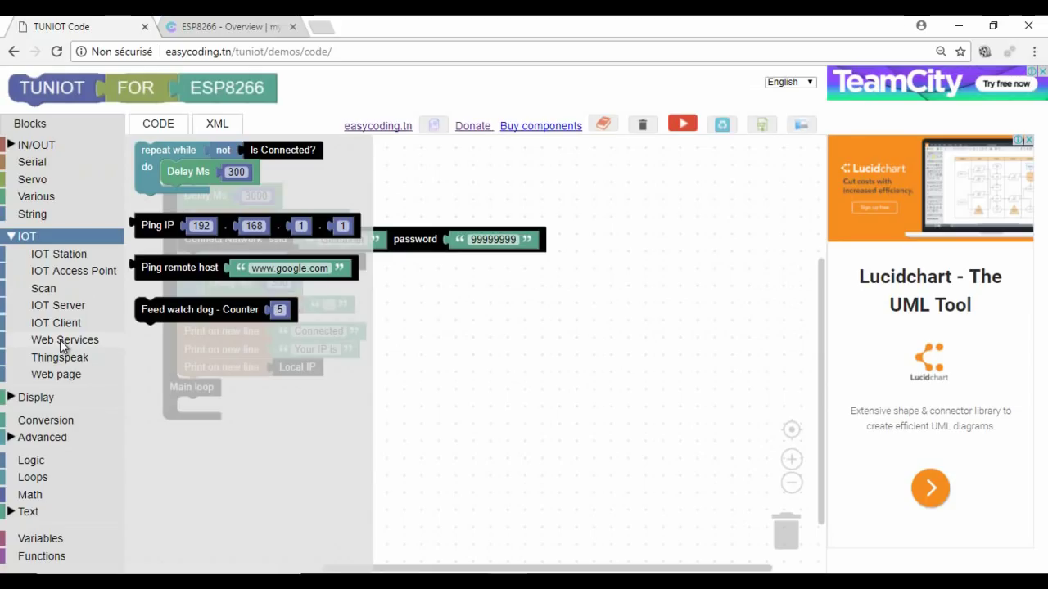
pyautogui.click(60, 340)
pyautogui.scroll(-3, 325, 413)
pyautogui.scroll(-3, 325, 413)
pyautogui.scroll(-3, 324, 413)
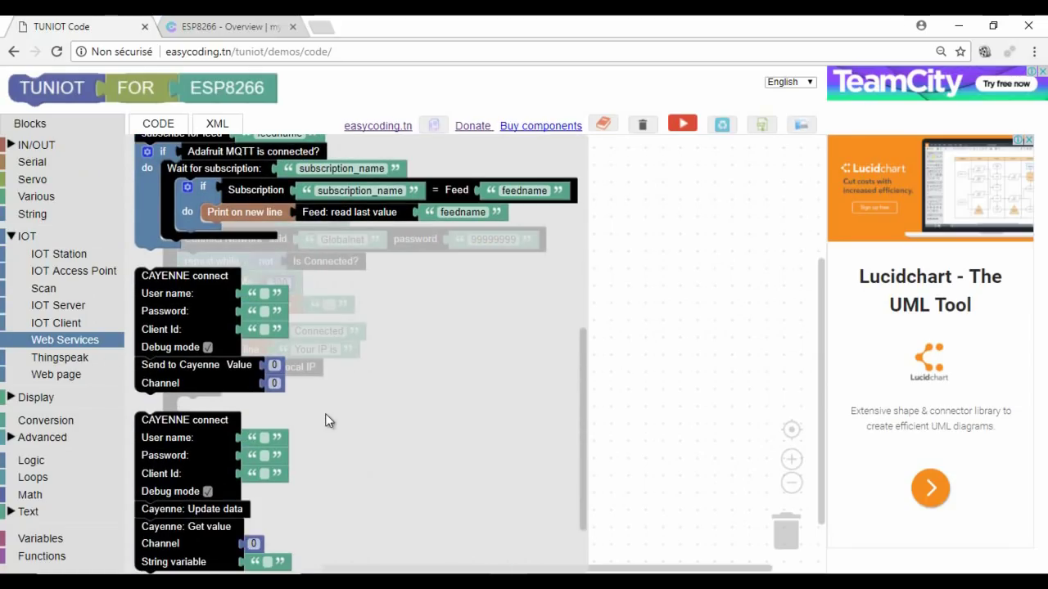
pyautogui.scroll(-2, 325, 413)
pyautogui.click(179, 395)
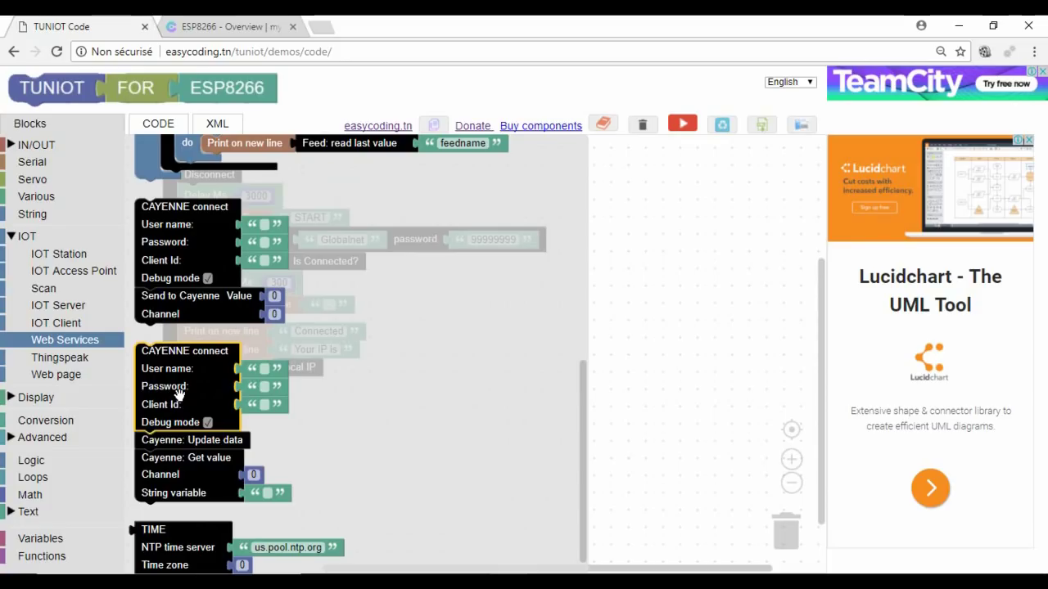
pyautogui.moveTo(178, 394); pyautogui.dragTo(483, 355)
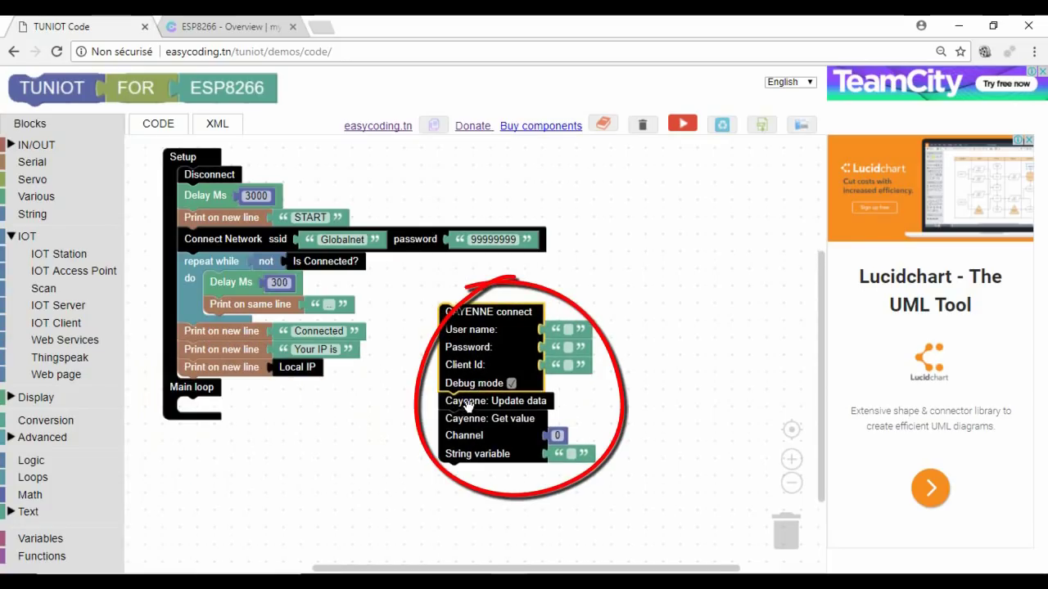
# - Detach the Update data/Get value blocks and snap CAYENNE connect under Local IP
pyautogui.moveTo(468, 400); pyautogui.dragTo(422, 457)
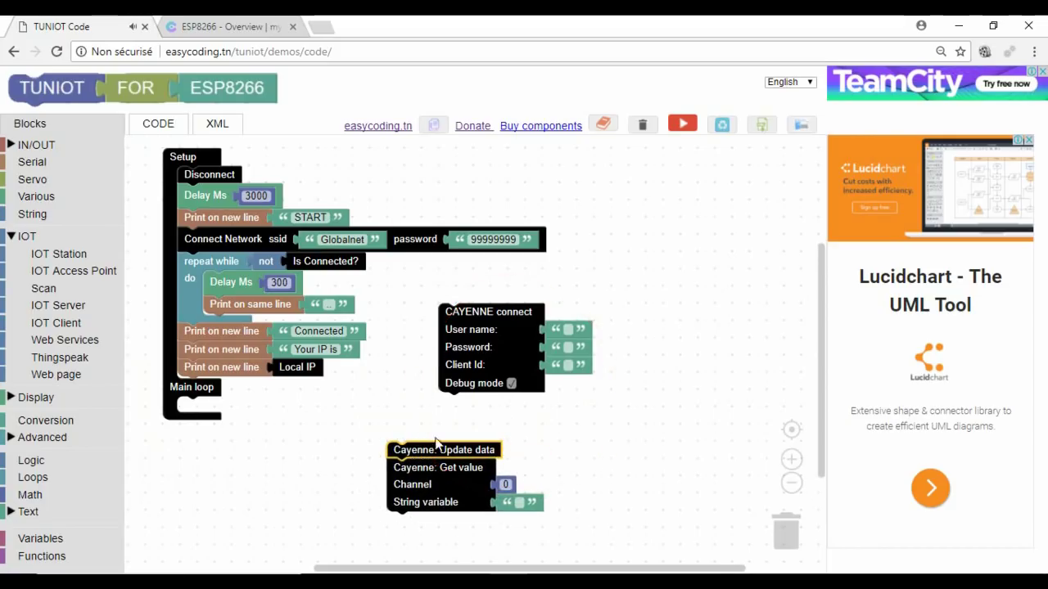
pyautogui.moveTo(480, 321); pyautogui.dragTo(218, 396)
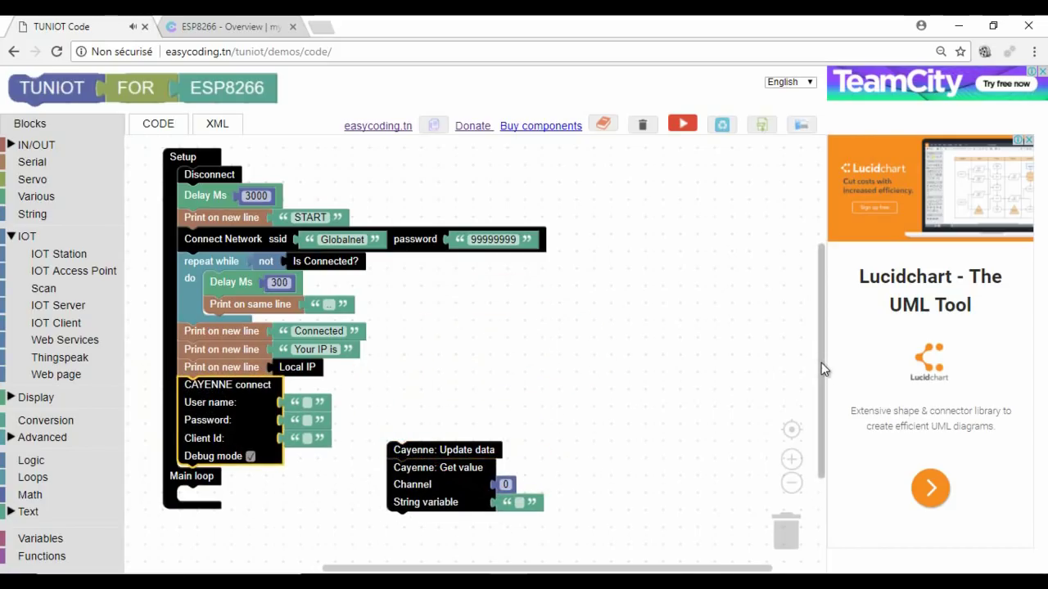
pyautogui.moveTo(821, 362); pyautogui.dragTo(818, 385)
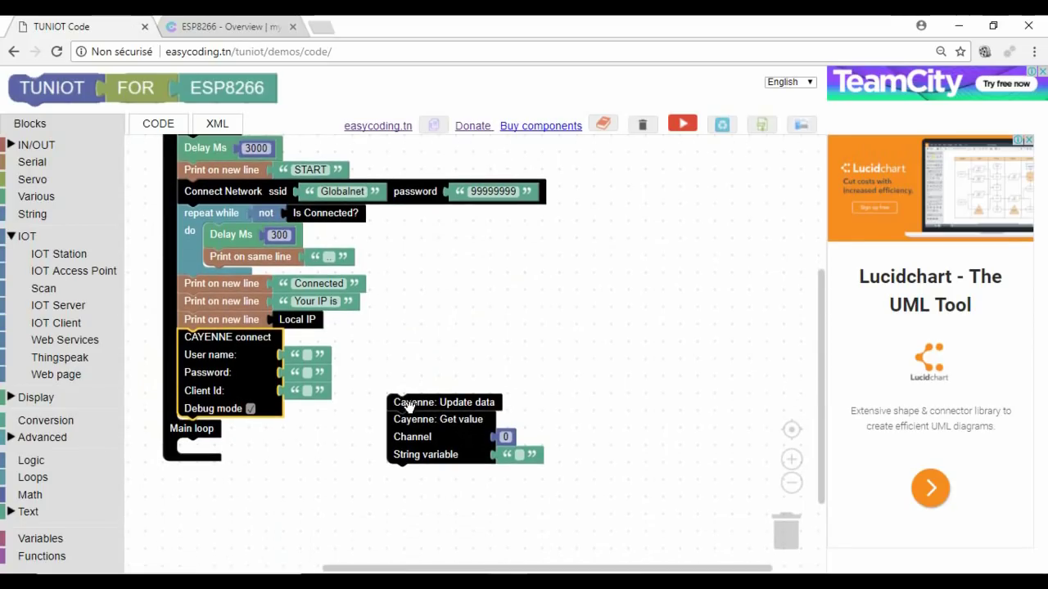
# - Copy the device's MQTT username from Cayenne into the connect block's User name field
pyautogui.click(225, 24)
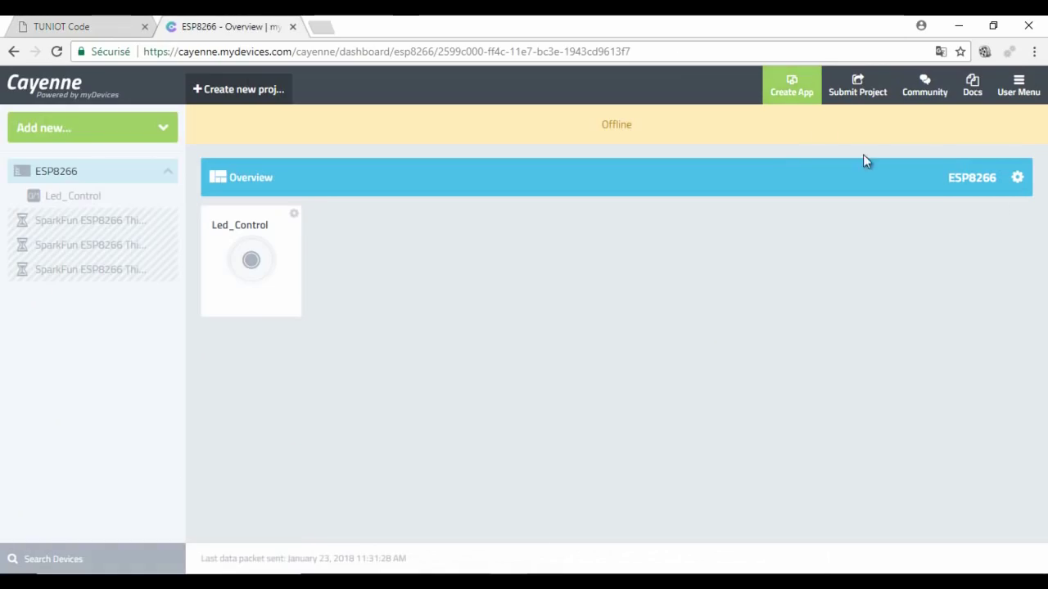
pyautogui.click(1017, 178)
pyautogui.click(949, 213)
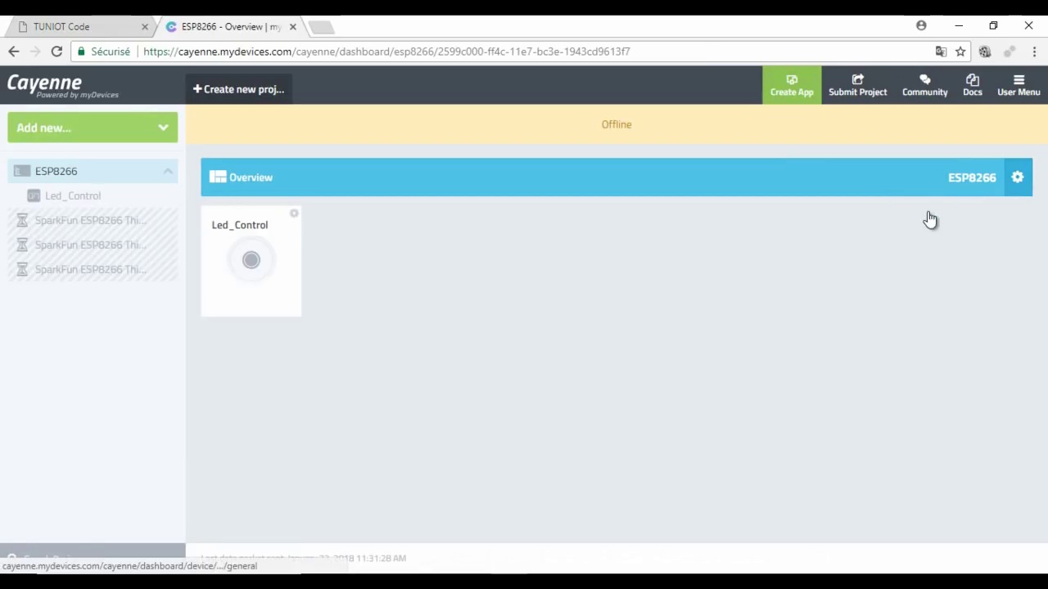
pyautogui.tripleClick(666, 352)
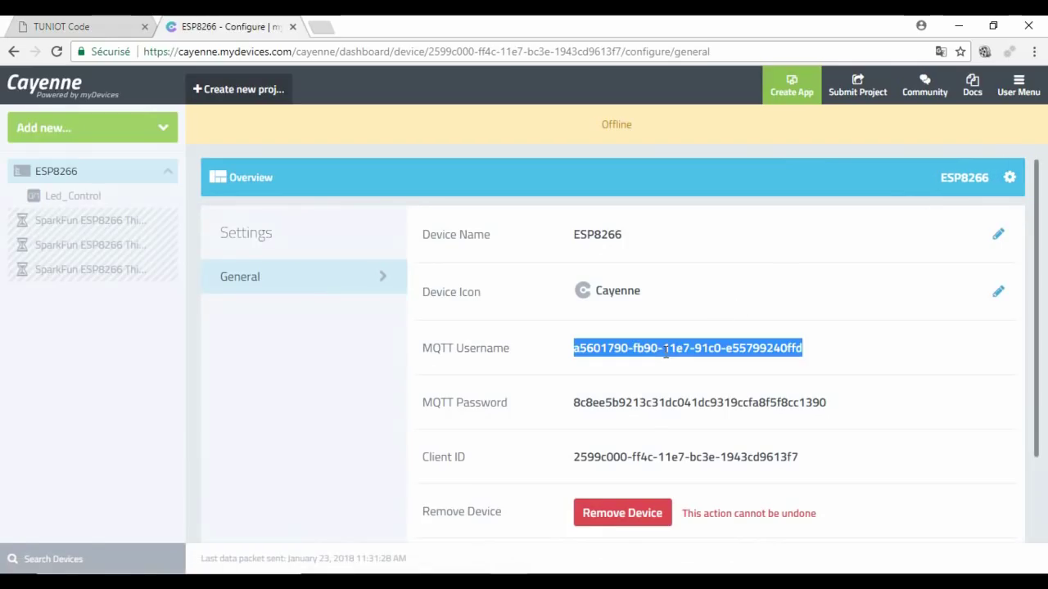
pyautogui.rightClick(665, 350)
pyautogui.click(676, 356)
pyautogui.rightClick(12, 22)
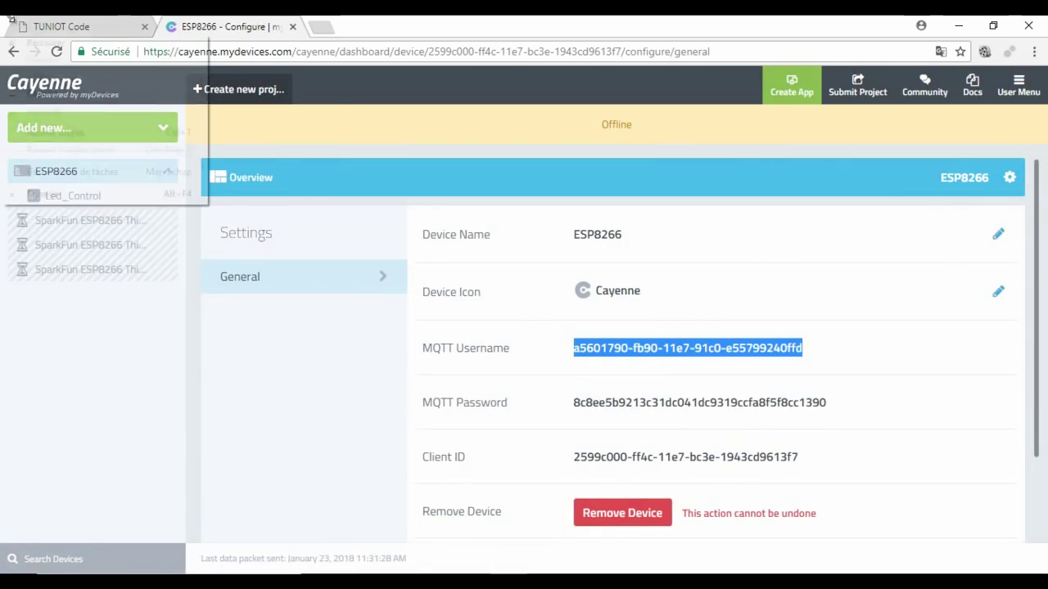
pyautogui.click(341, 146)
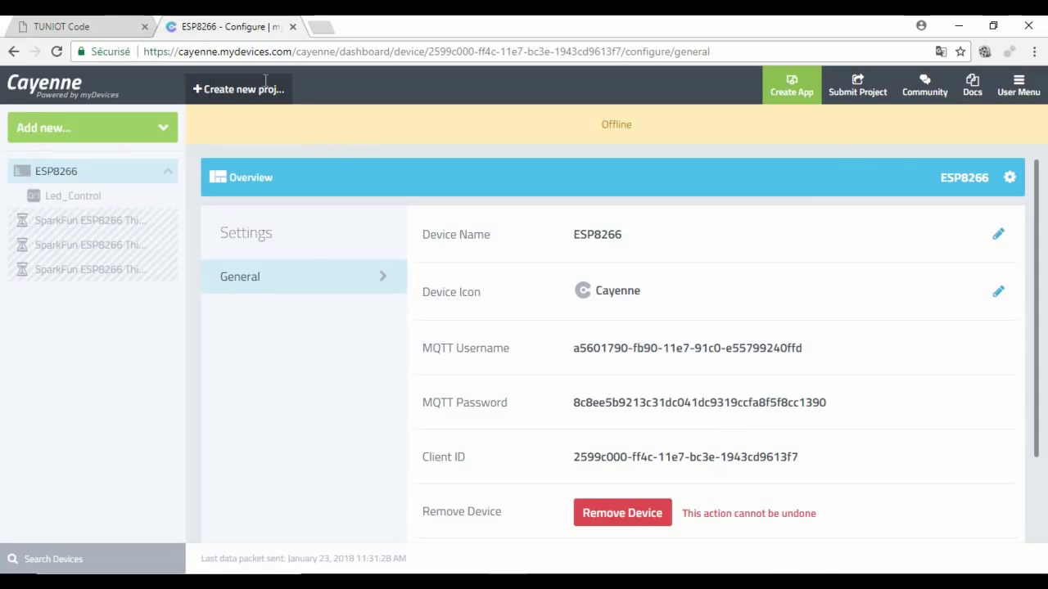
pyautogui.click(121, 27)
pyautogui.click(308, 355)
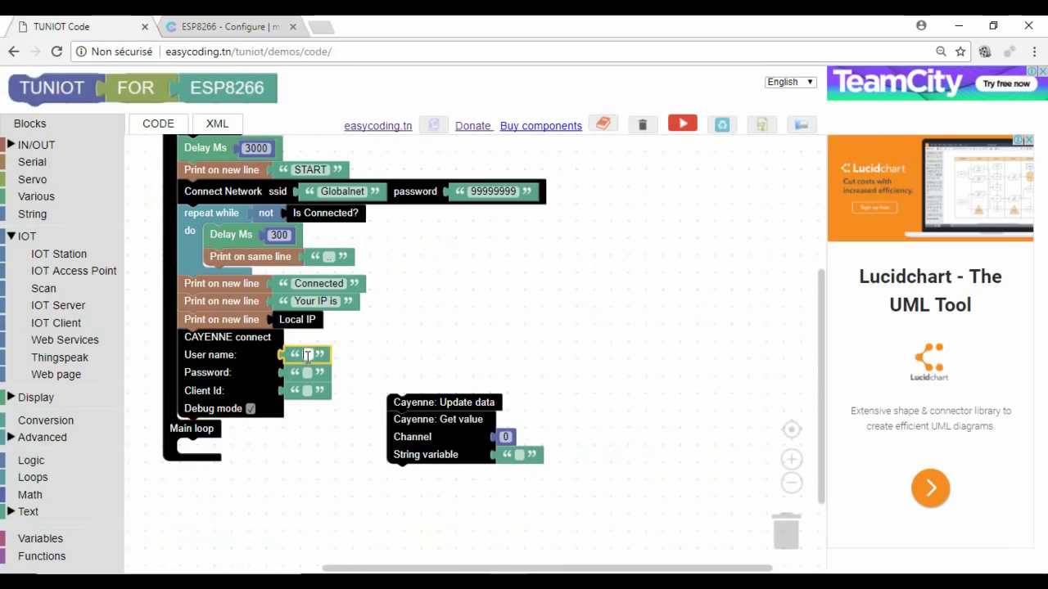
pyautogui.hotkey('ctrl', 'v')
# - Copy the MQTT password into the connect block's Password field
pyautogui.click(222, 27)
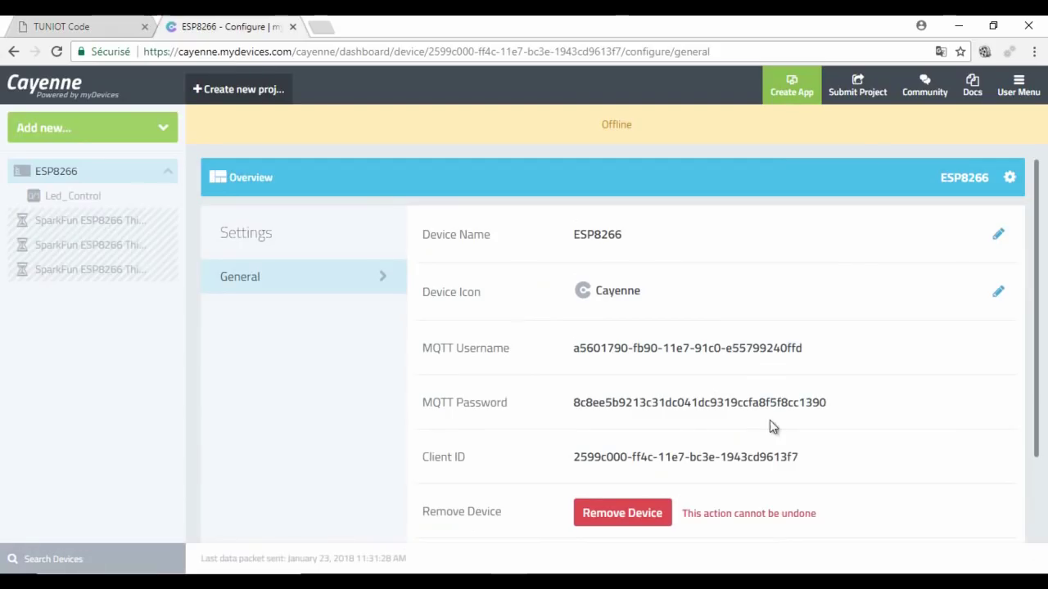
pyautogui.doubleClick(718, 402)
pyautogui.rightClick(717, 407)
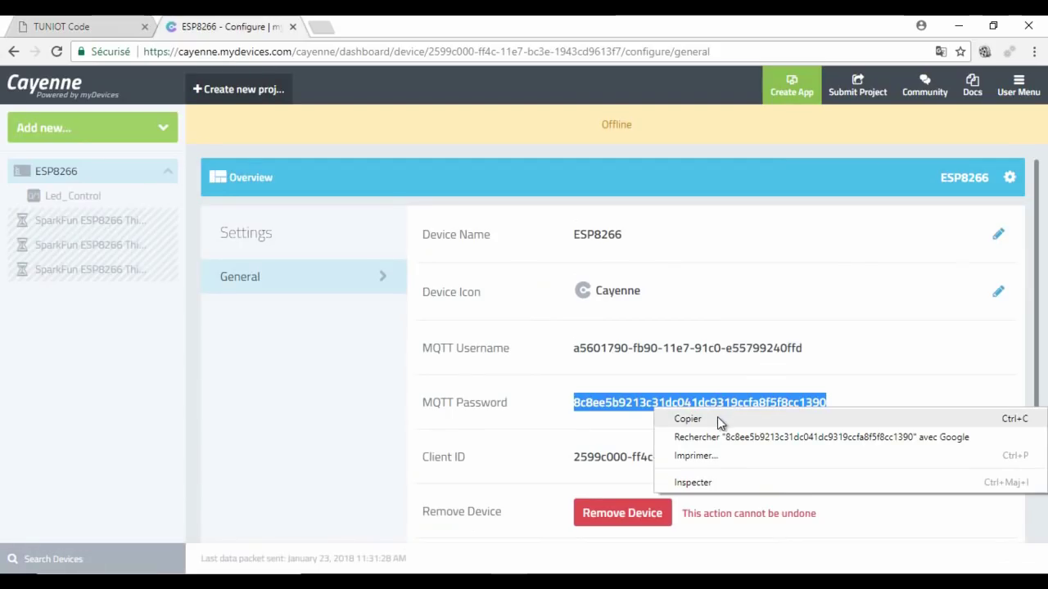
pyautogui.click(717, 417)
pyautogui.click(38, 27)
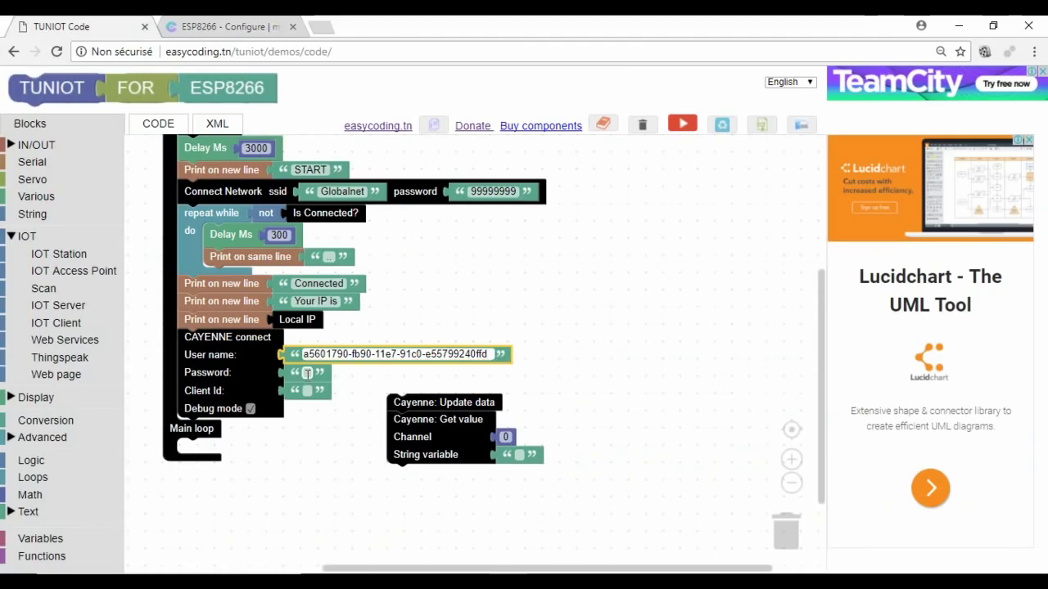
pyautogui.click(308, 373)
pyautogui.hotkey('ctrl', 'v')
# - Copy the Client ID into the connect block's Client Id field
pyautogui.click(187, 30)
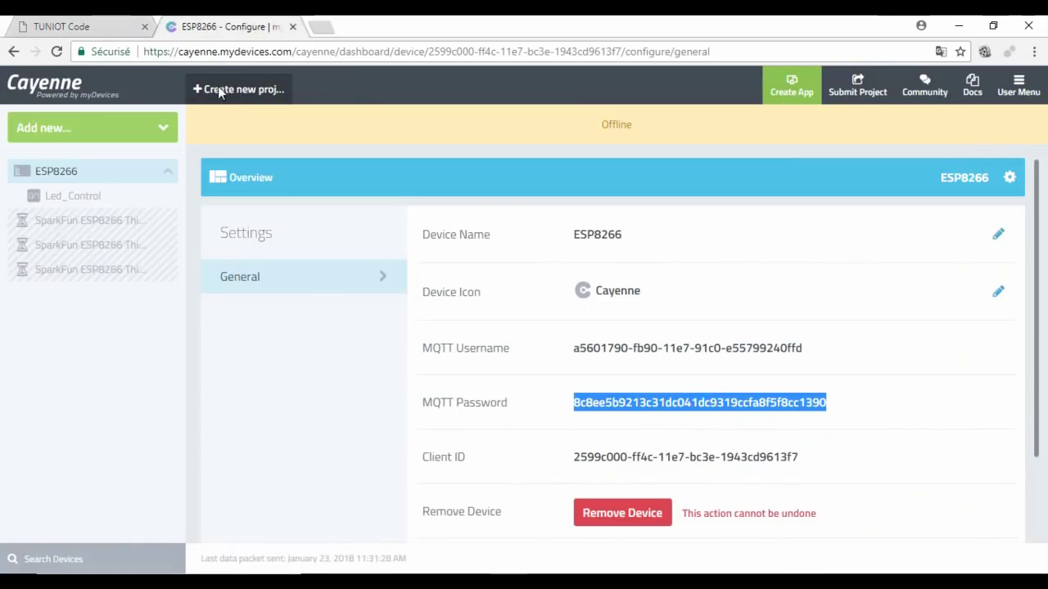
pyautogui.click(671, 448)
pyautogui.tripleClick(670, 448)
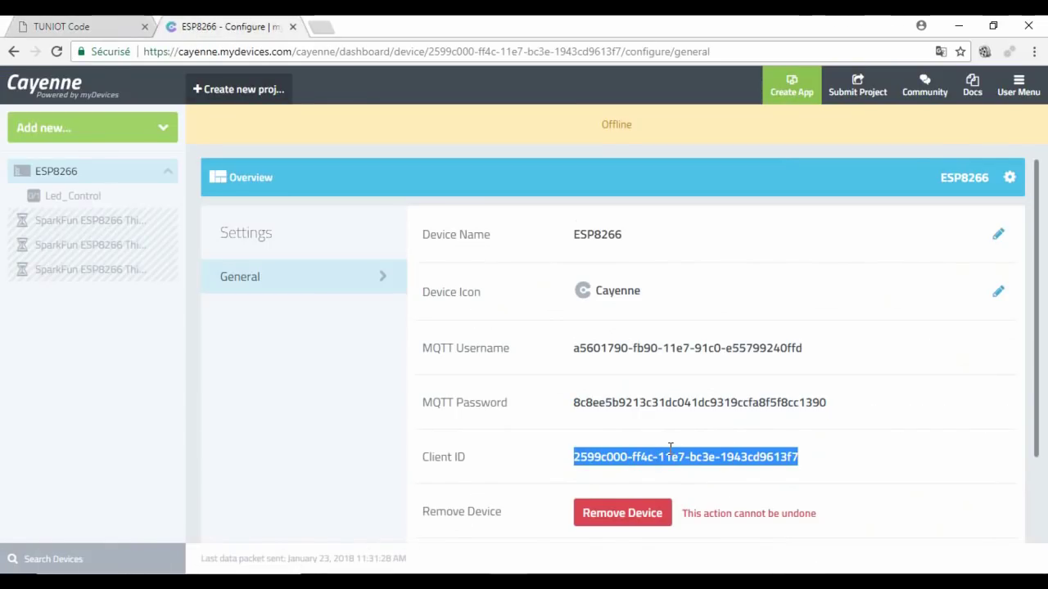
pyautogui.click(37, 26)
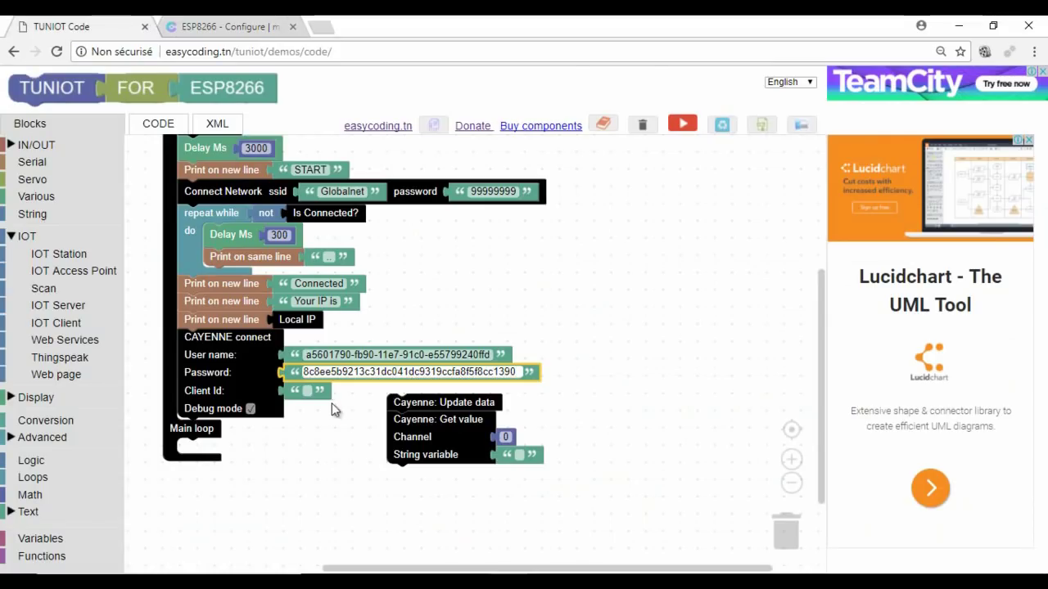
pyautogui.click(307, 390)
pyautogui.hotkey('ctrl', 'v')
# - Put Cayenne Update data then Get value in Main loop, removing the empty text input
pyautogui.click(416, 460)
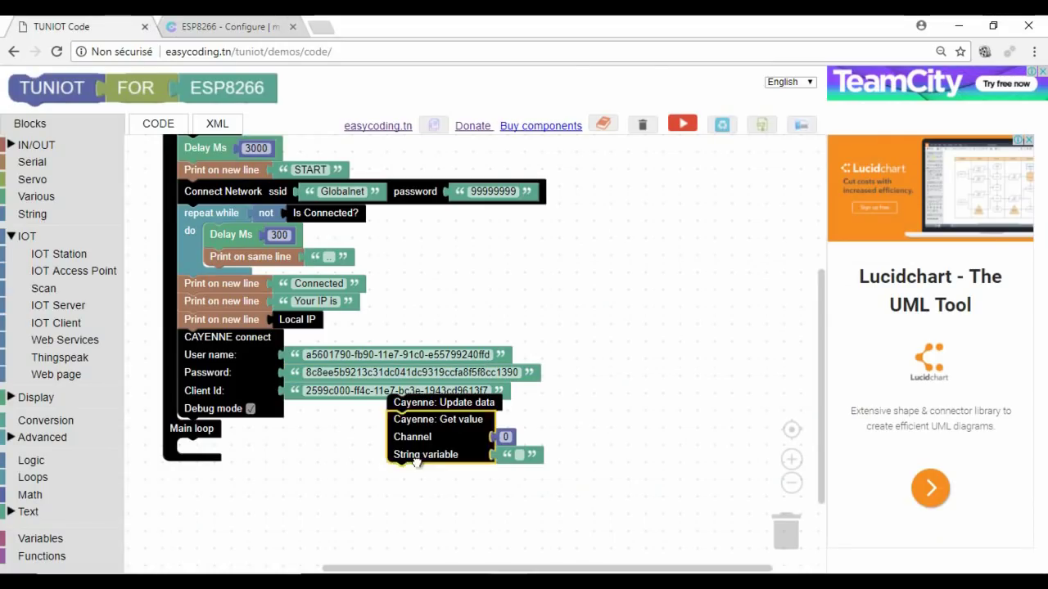
pyautogui.moveTo(416, 460); pyautogui.dragTo(433, 512)
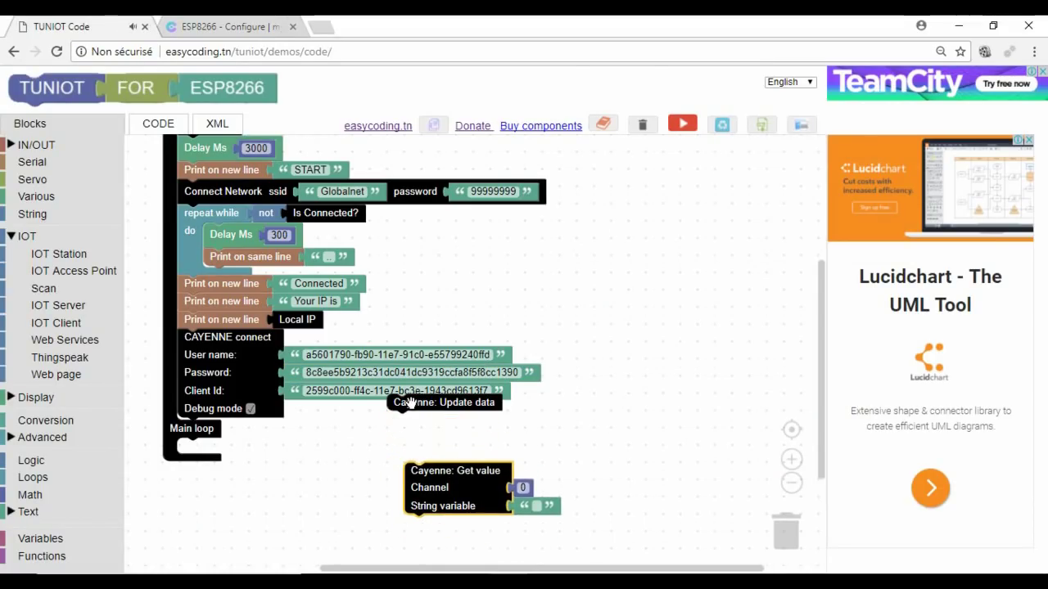
pyautogui.moveTo(409, 403); pyautogui.dragTo(200, 446)
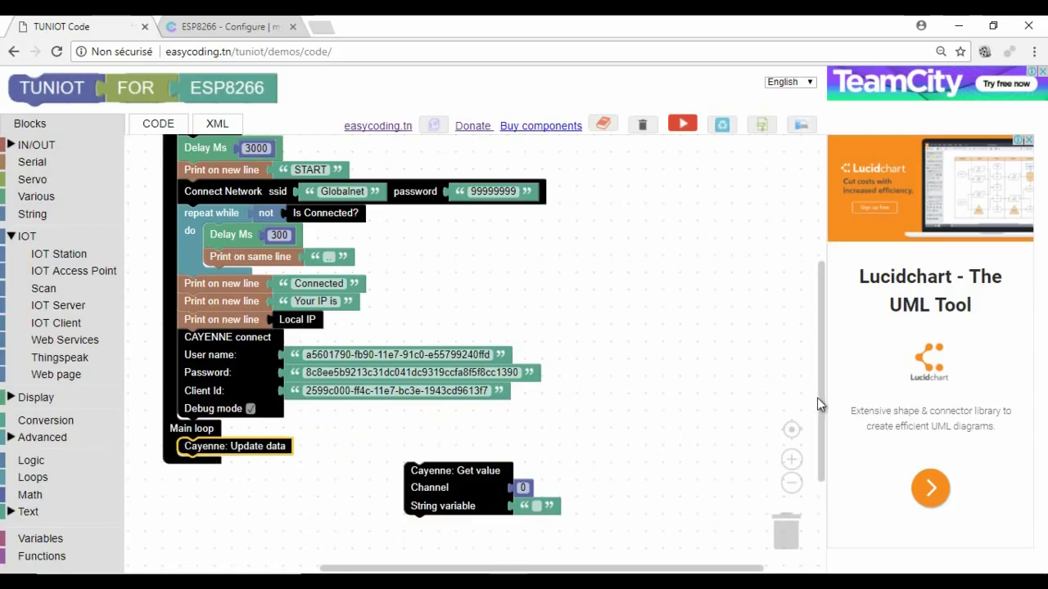
pyautogui.moveTo(819, 399); pyautogui.dragTo(809, 447)
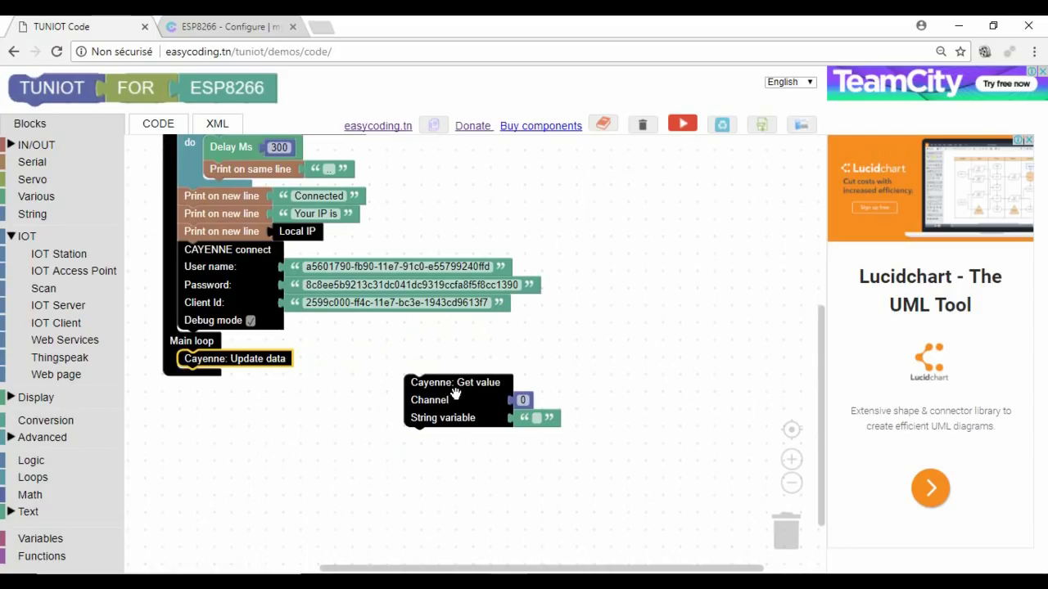
pyautogui.moveTo(455, 394); pyautogui.dragTo(231, 388)
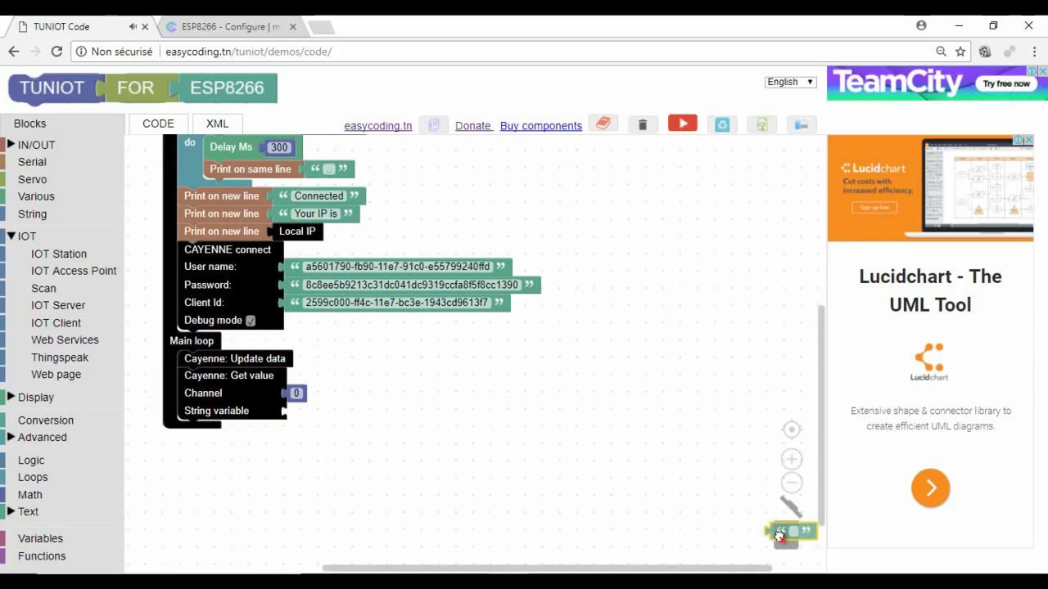
pyautogui.moveTo(295, 413); pyautogui.dragTo(786, 531)
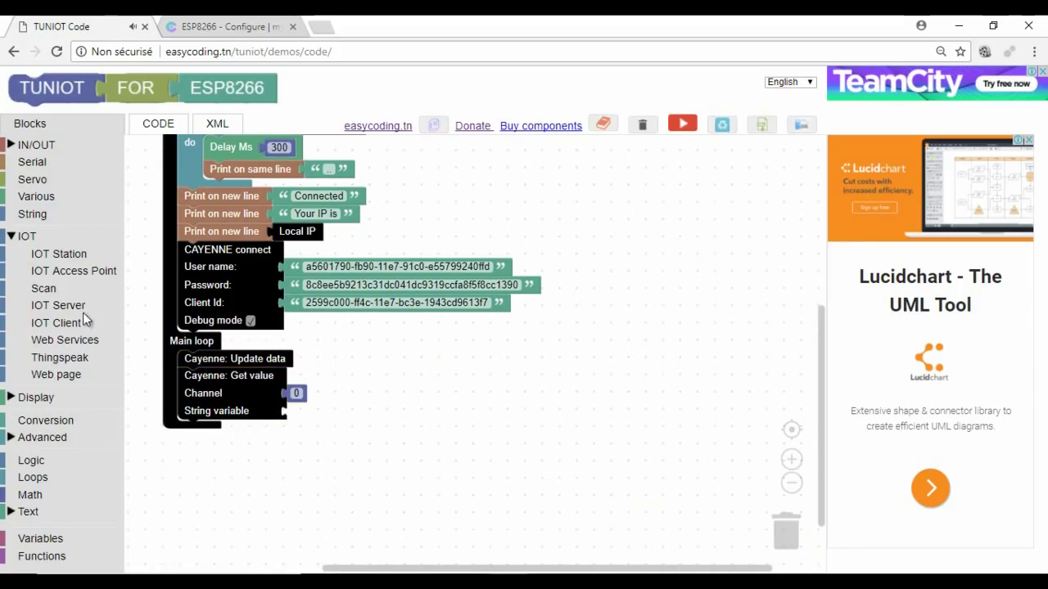
# - Add a String Declare block as the first block of Setup
pyautogui.click(33, 214)
pyautogui.moveTo(176, 164); pyautogui.dragTo(414, 194)
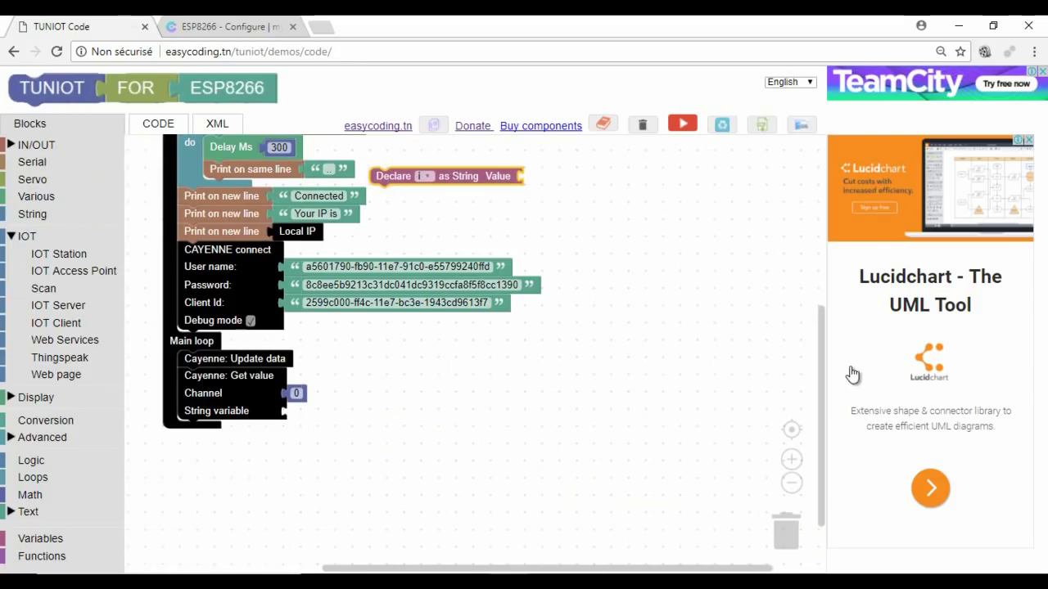
pyautogui.moveTo(822, 352); pyautogui.dragTo(822, 237)
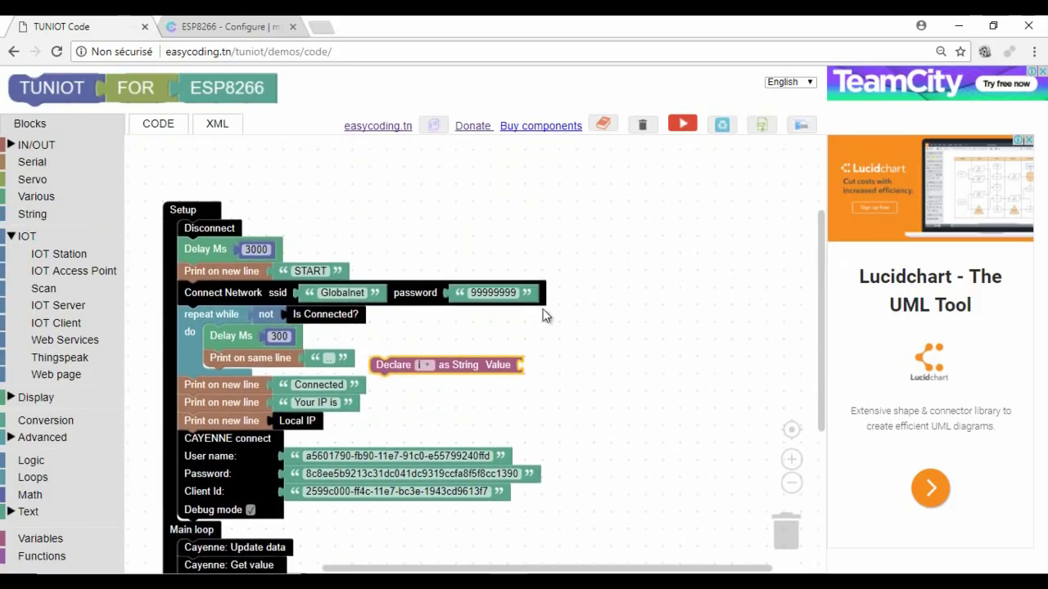
pyautogui.moveTo(403, 366); pyautogui.dragTo(234, 230)
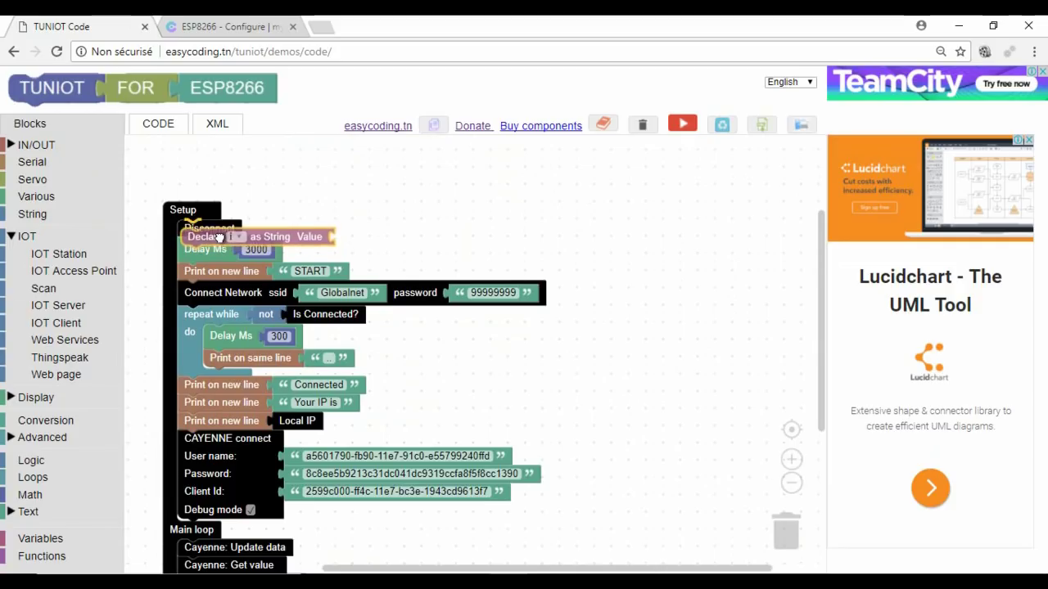
pyautogui.click(234, 228)
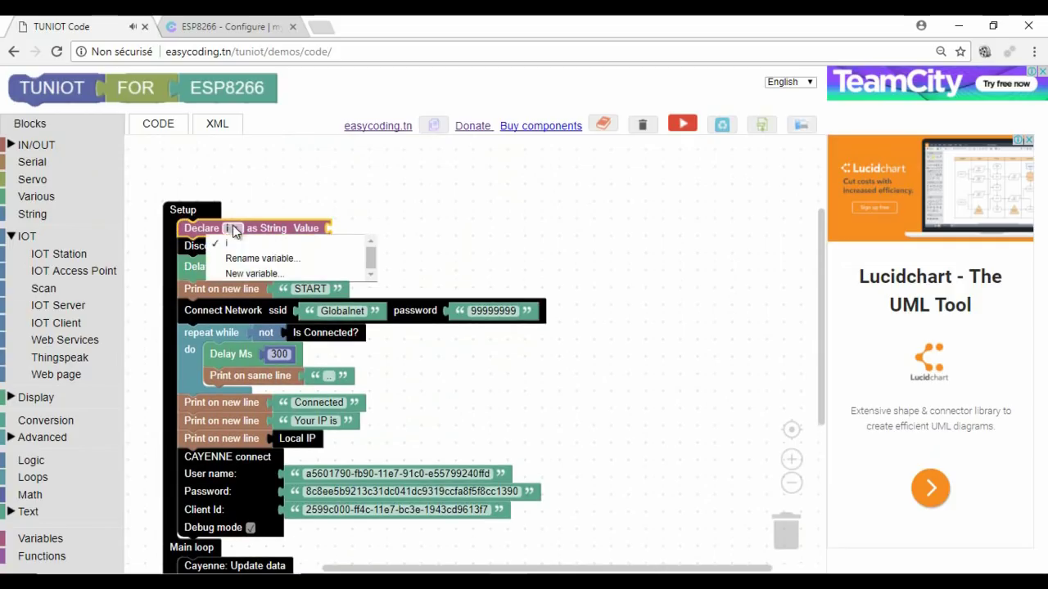
# - Rename the declared string variable to Channel0_Value
pyautogui.click(267, 260)
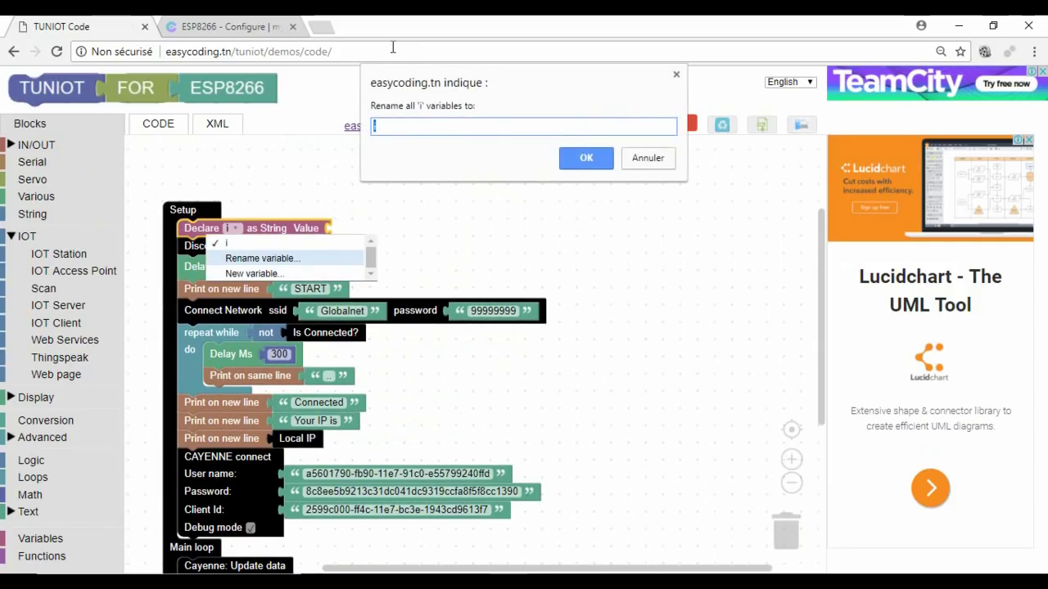
pyautogui.write('Channel0_Value')
pyautogui.click(599, 158)
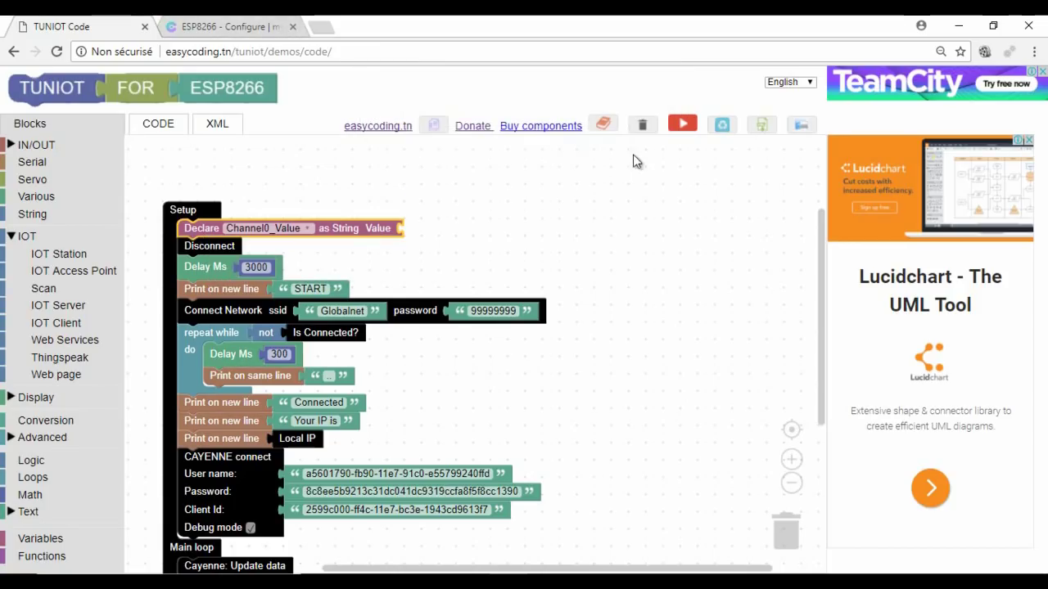
# - Start Channel0_Value as empty text and have Get value store channel 0 into it
pyautogui.click(47, 511)
pyautogui.moveTo(160, 150); pyautogui.dragTo(427, 228)
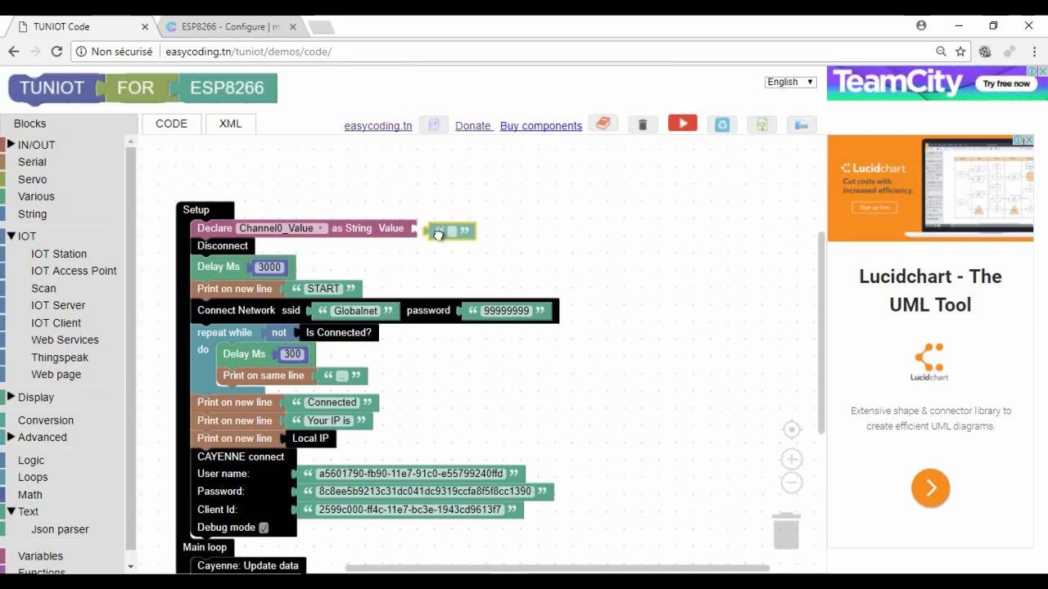
pyautogui.moveTo(820, 282); pyautogui.dragTo(769, 353)
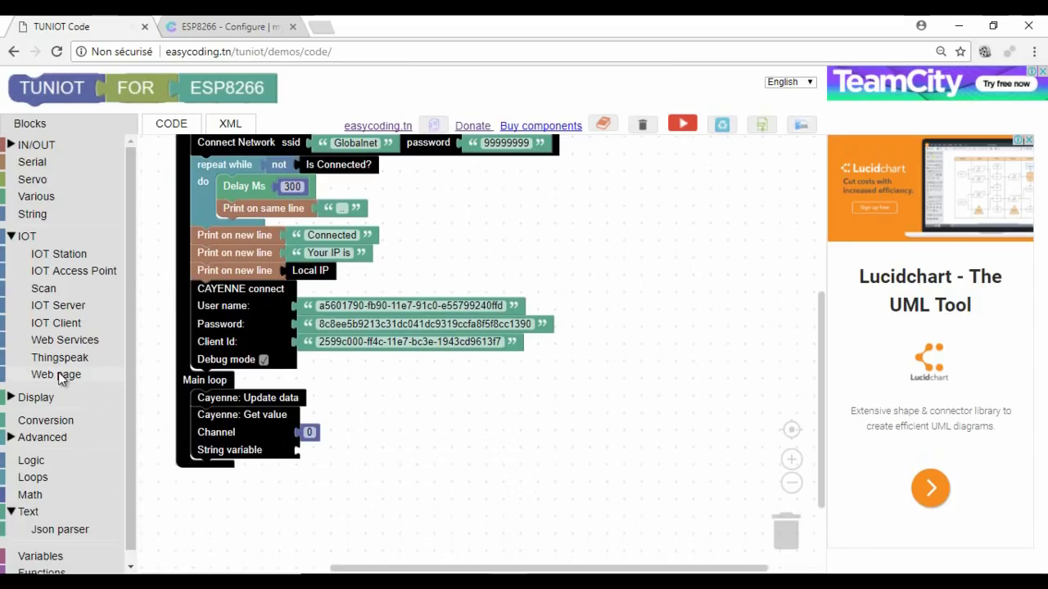
pyautogui.click(37, 216)
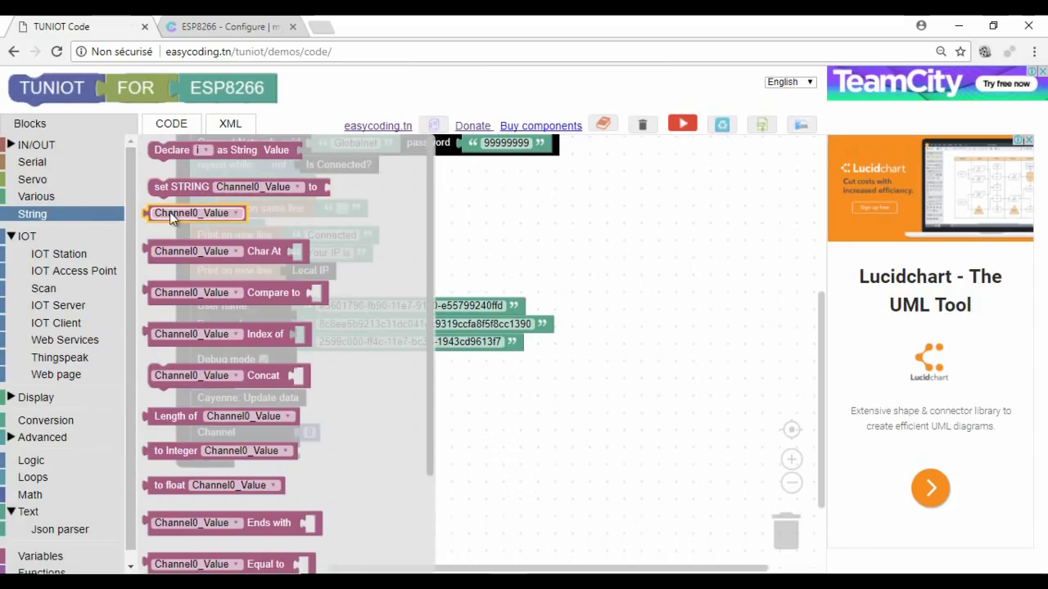
pyautogui.moveTo(169, 213); pyautogui.dragTo(322, 457)
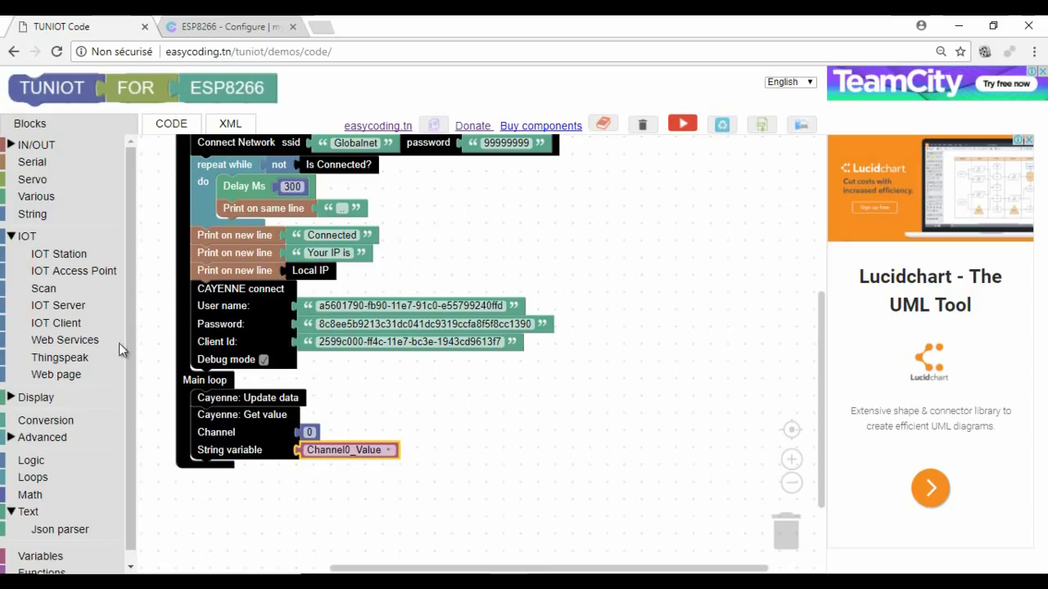
# - Add a 5000 ms delay at the end of Main loop, toggle debug mode, and export to Arduino
pyautogui.click(48, 196)
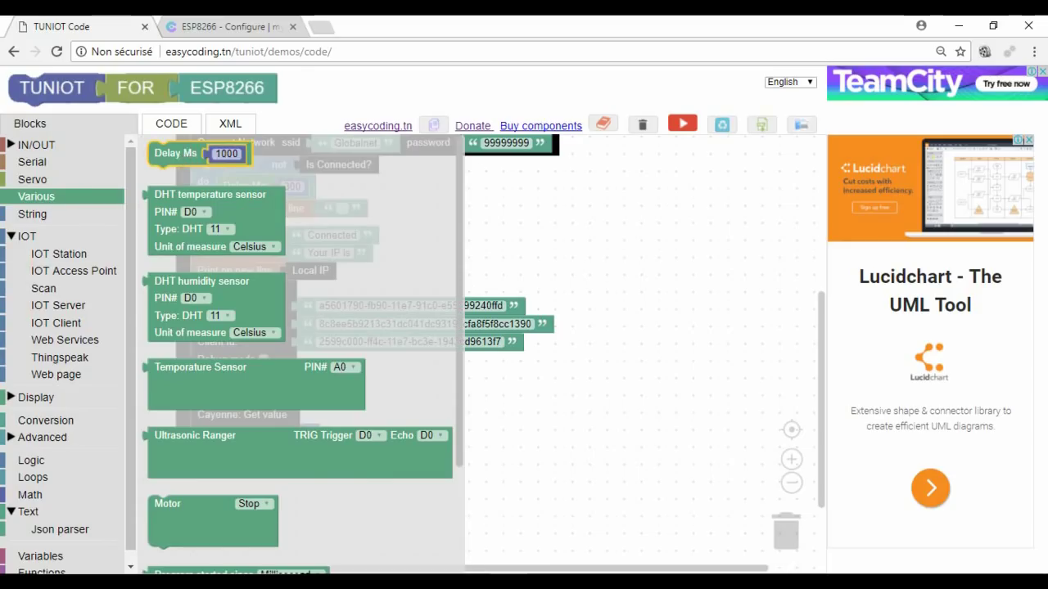
pyautogui.moveTo(183, 159); pyautogui.dragTo(237, 474)
pyautogui.click(268, 473)
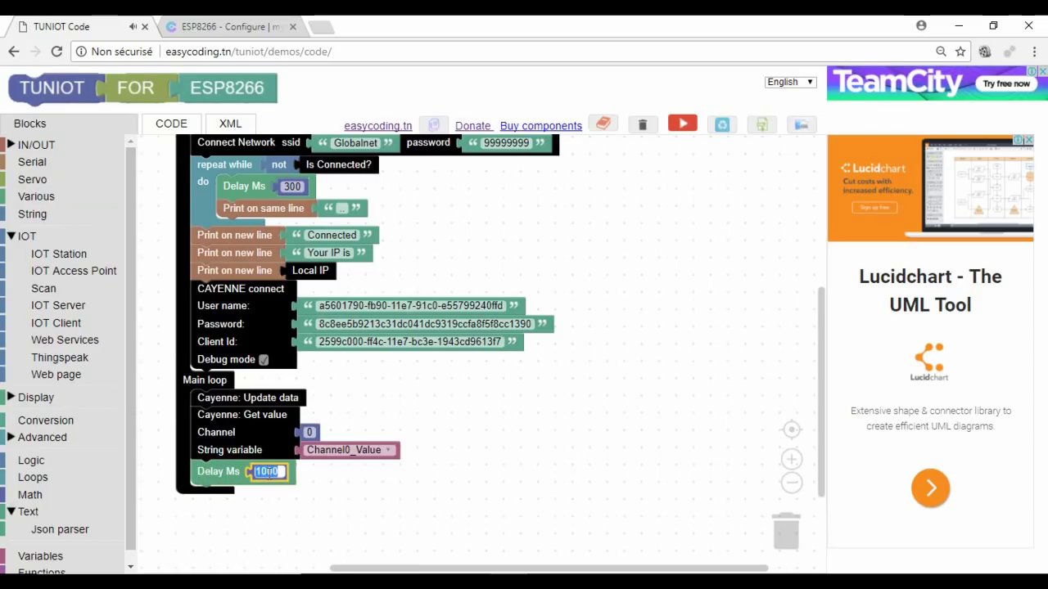
pyautogui.write('5000')
pyautogui.click(401, 411)
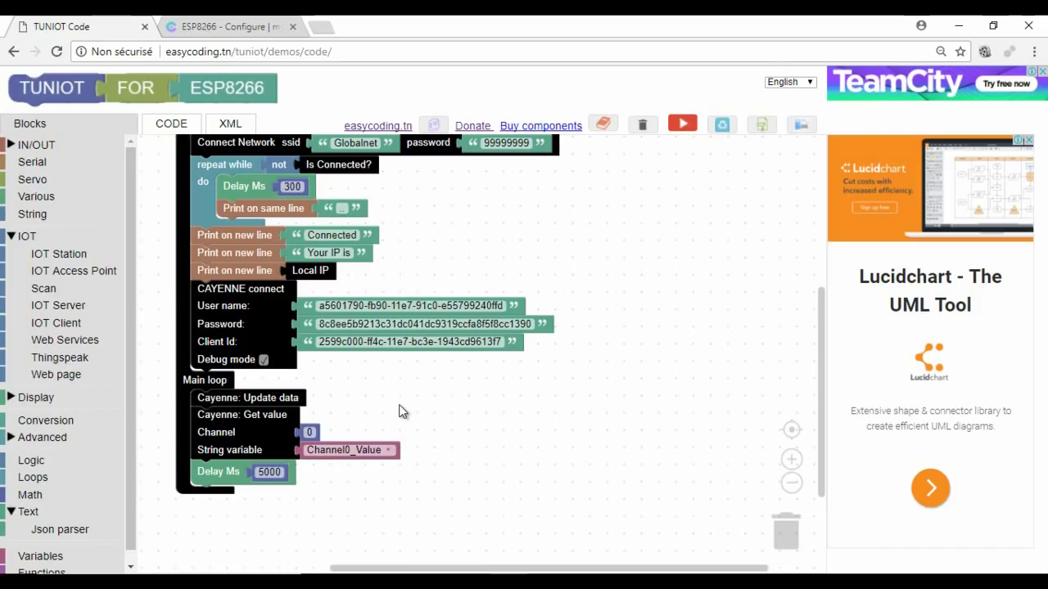
pyautogui.click(263, 360)
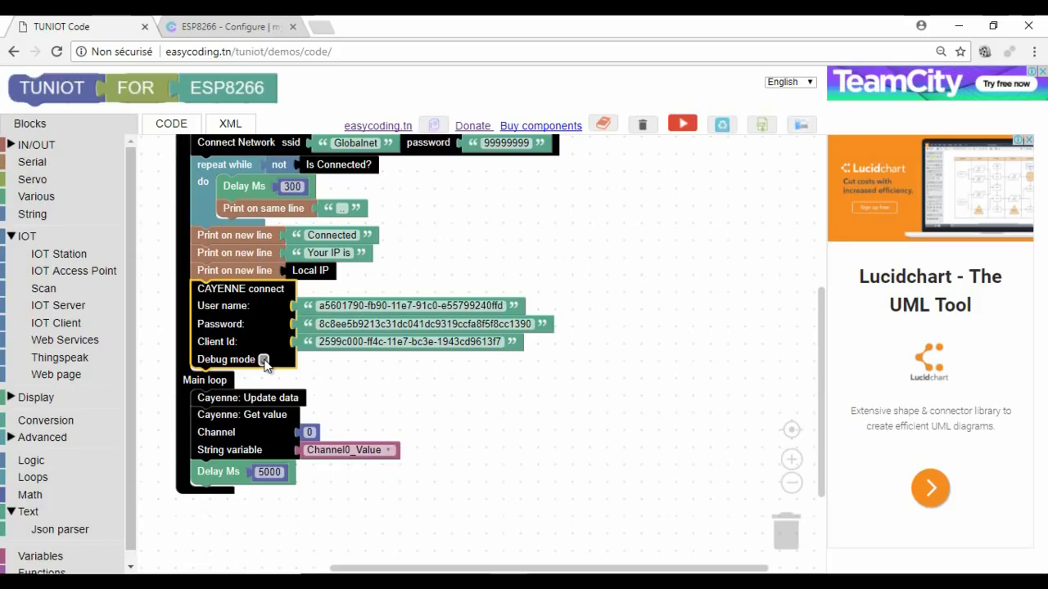
pyautogui.click(683, 125)
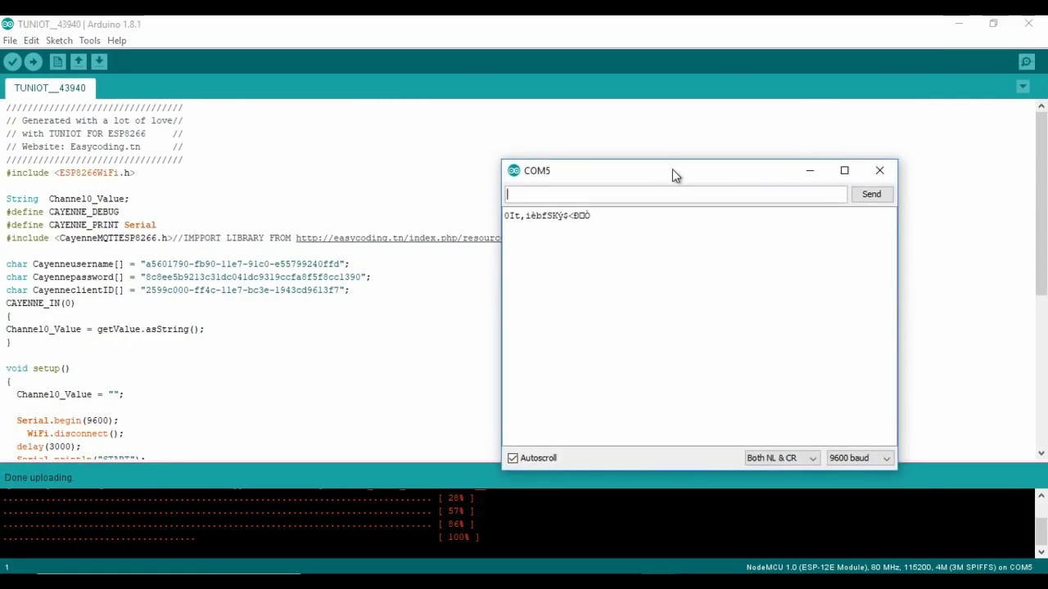
# - Move the COM5 Serial Monitor aside and bring the Cayenne dashboard alongside it
pyautogui.moveTo(671, 171)
pyautogui.mouseDown()
pyautogui.moveTo(790, 133)
pyautogui.moveTo(837, 44)
pyautogui.mouseUp()
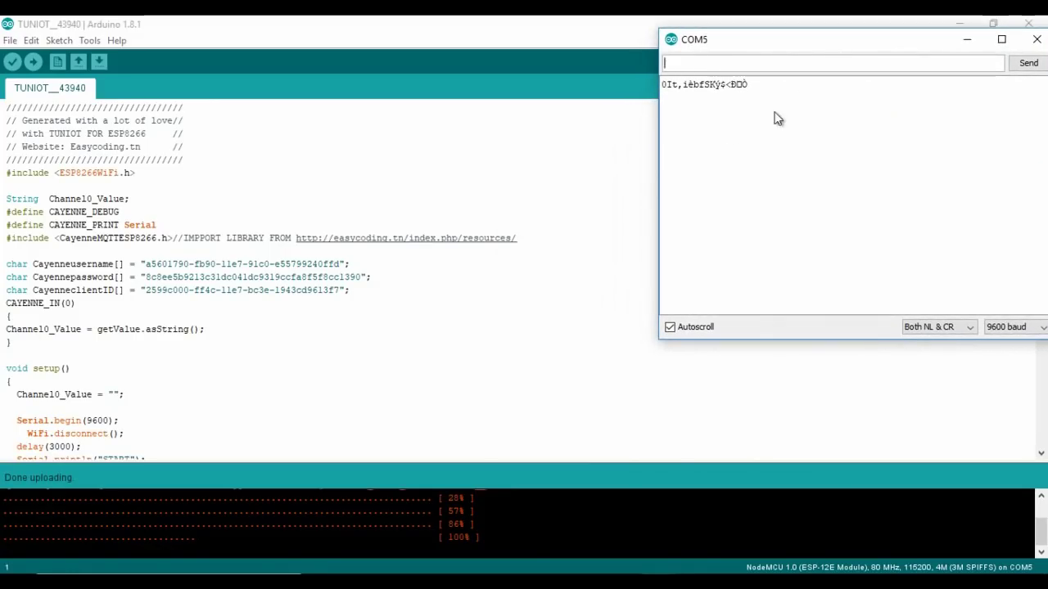
pyautogui.hotkey('alt', 'Tab')
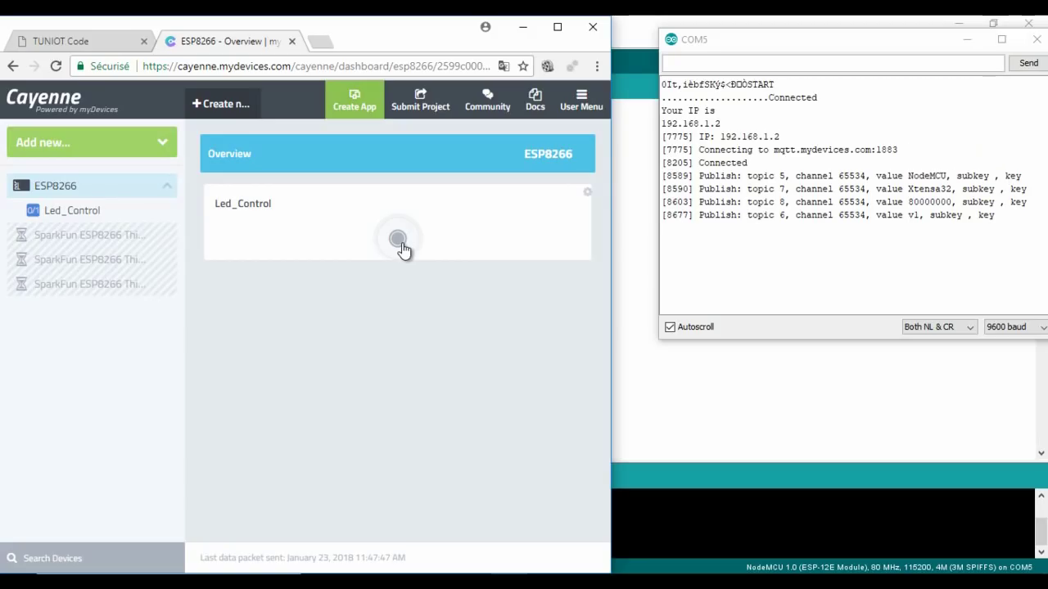
# - Toggle Led_Control on, off, on, highlighting the serial lines showing channel 0 values 1, 0, 1
pyautogui.click(401, 248)
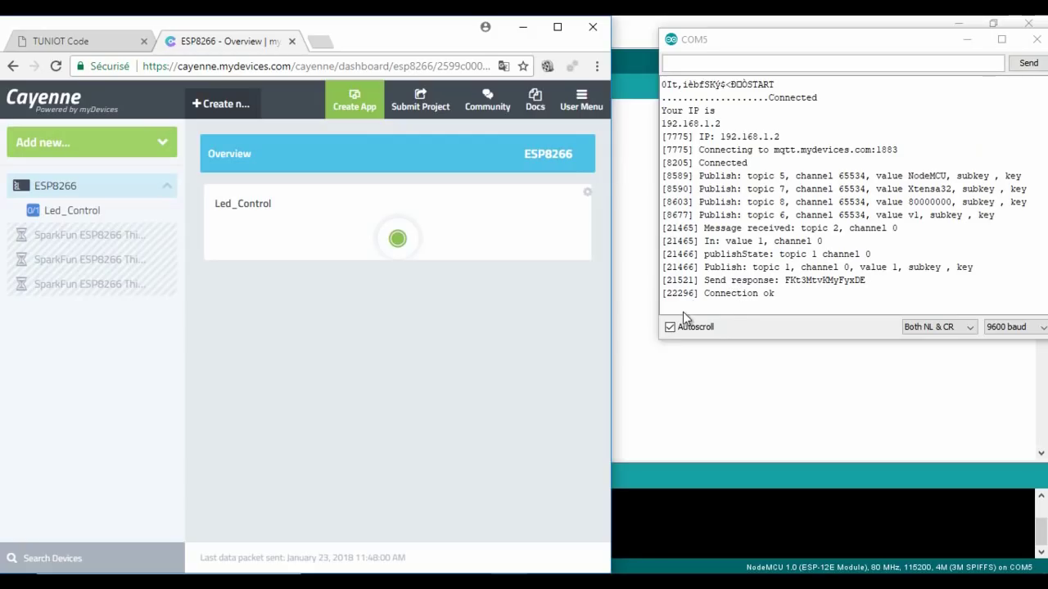
pyautogui.moveTo(705, 242); pyautogui.dragTo(823, 243)
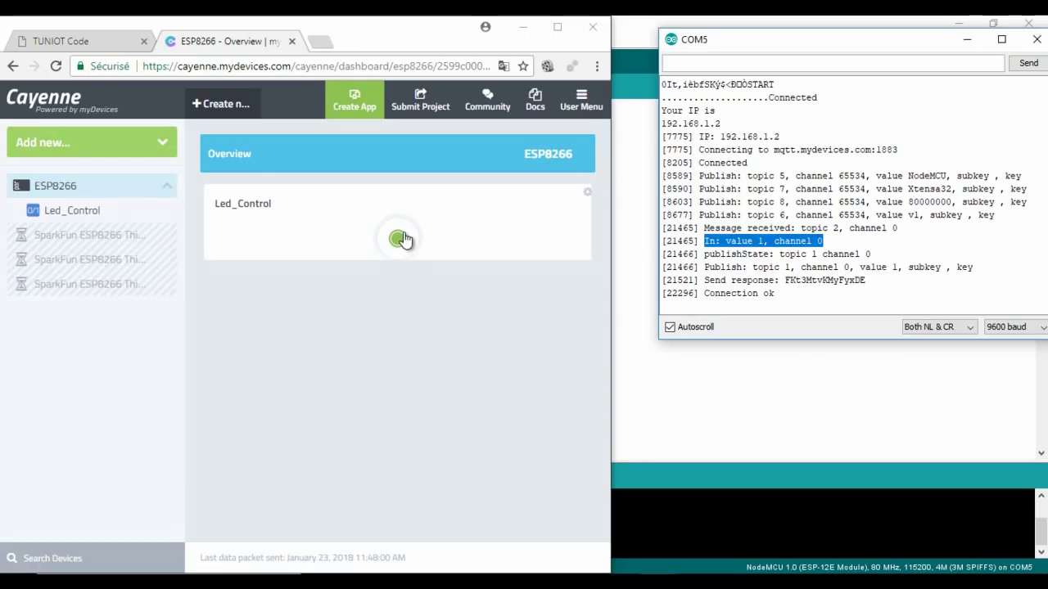
pyautogui.click(399, 239)
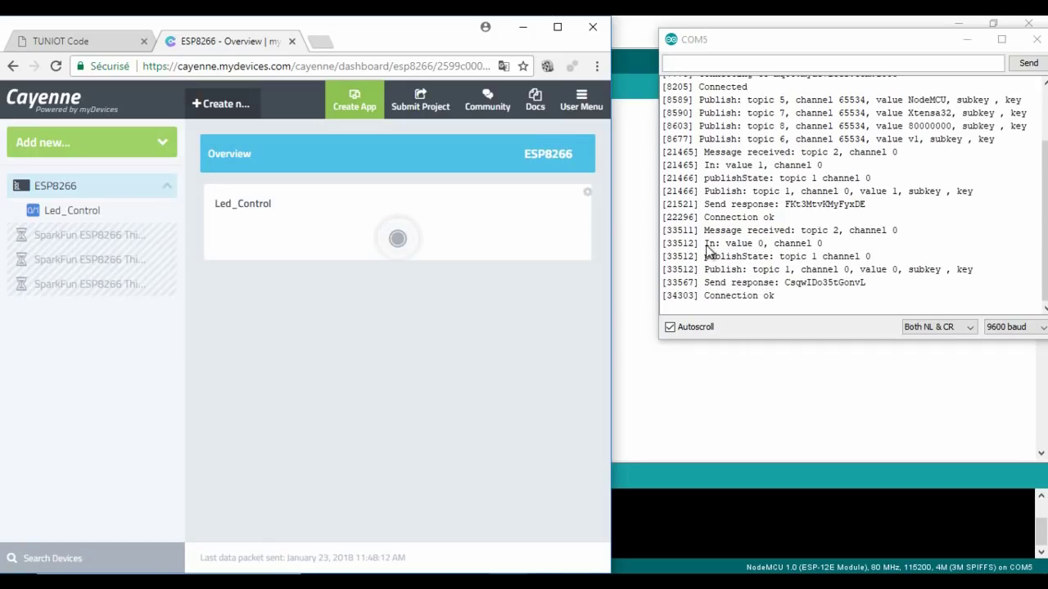
pyautogui.moveTo(705, 244); pyautogui.dragTo(838, 252)
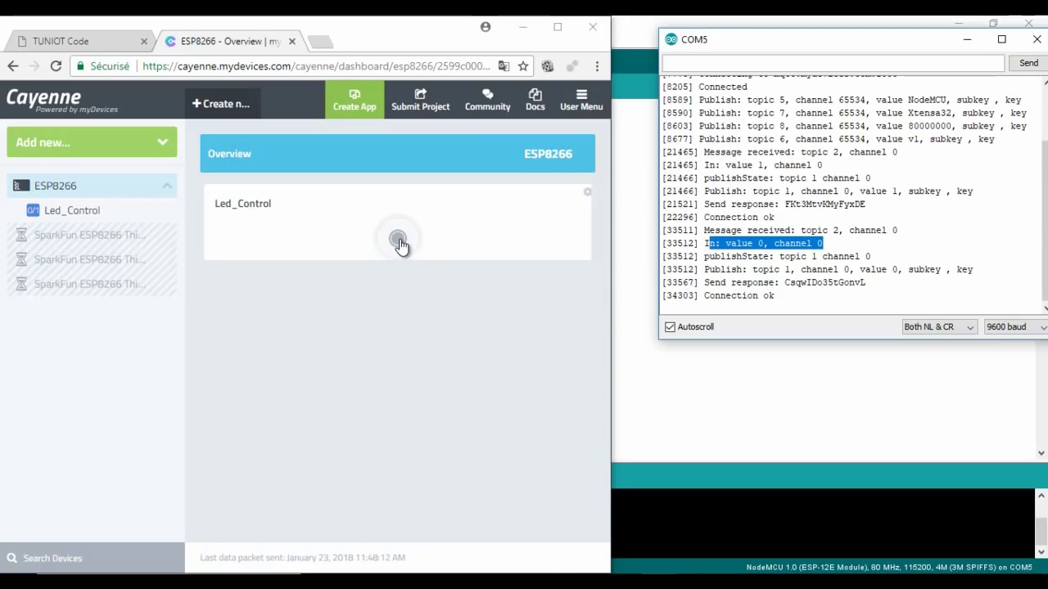
pyautogui.click(400, 243)
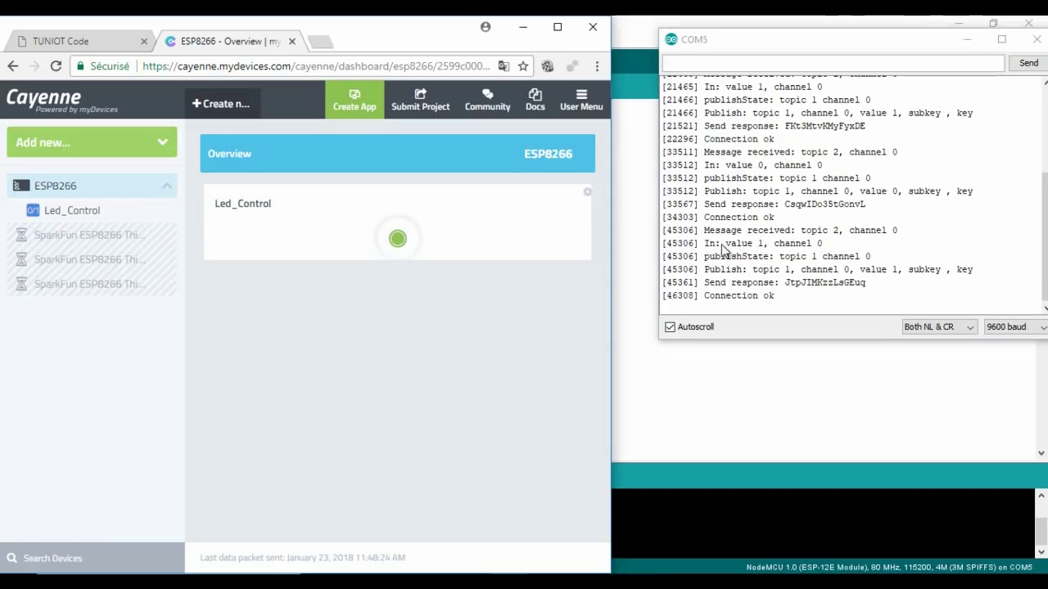
pyautogui.moveTo(823, 244); pyautogui.dragTo(706, 244)
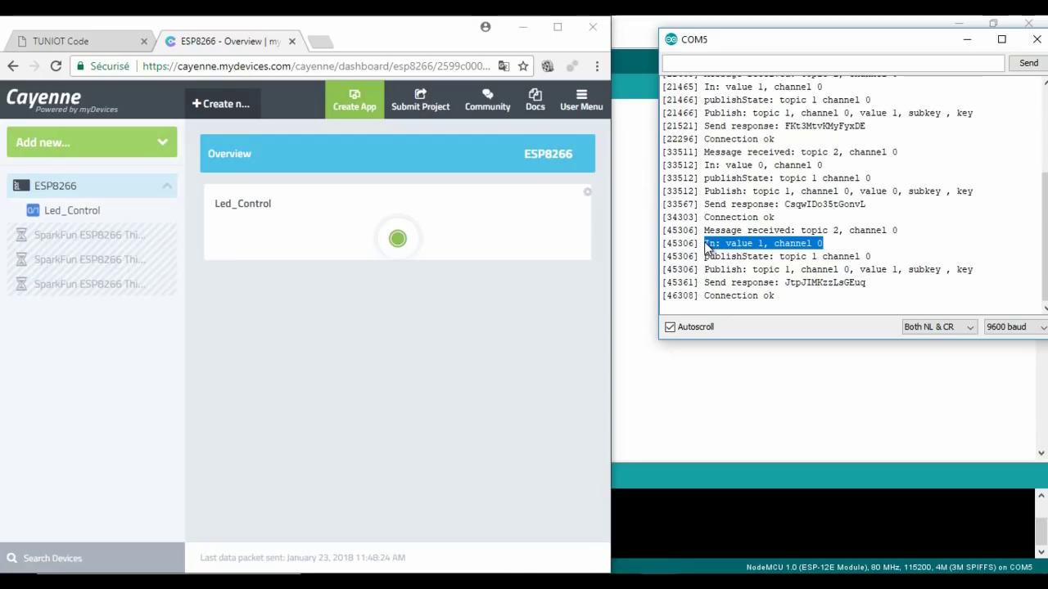
pyautogui.click(646, 344)
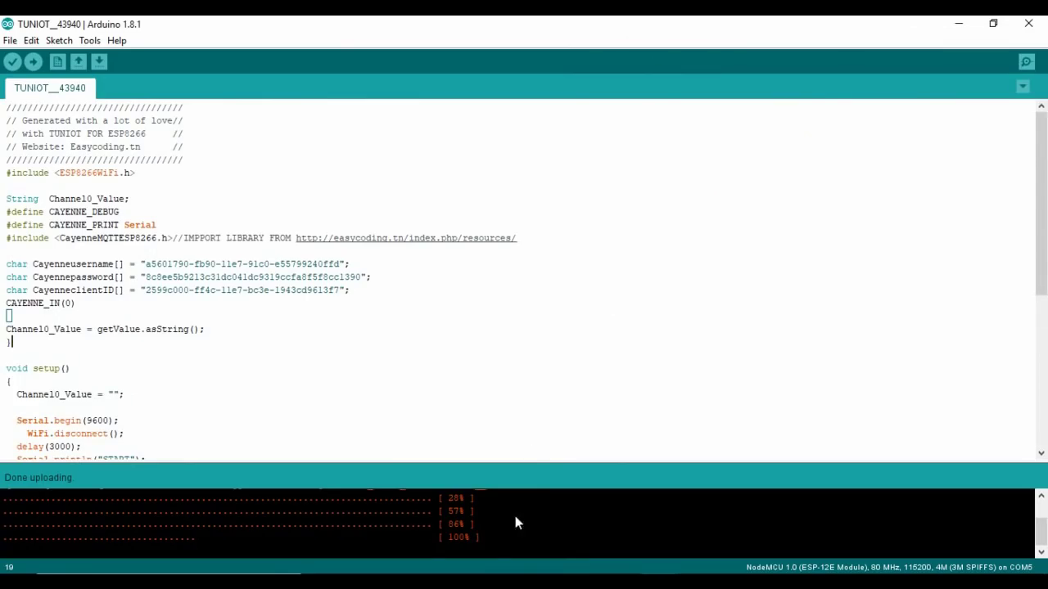
# - Back in the maximized TUNIOT editor, delete the 5000 ms Delay Ms block from the main loop
pyautogui.hotkey('alt', 'Tab')
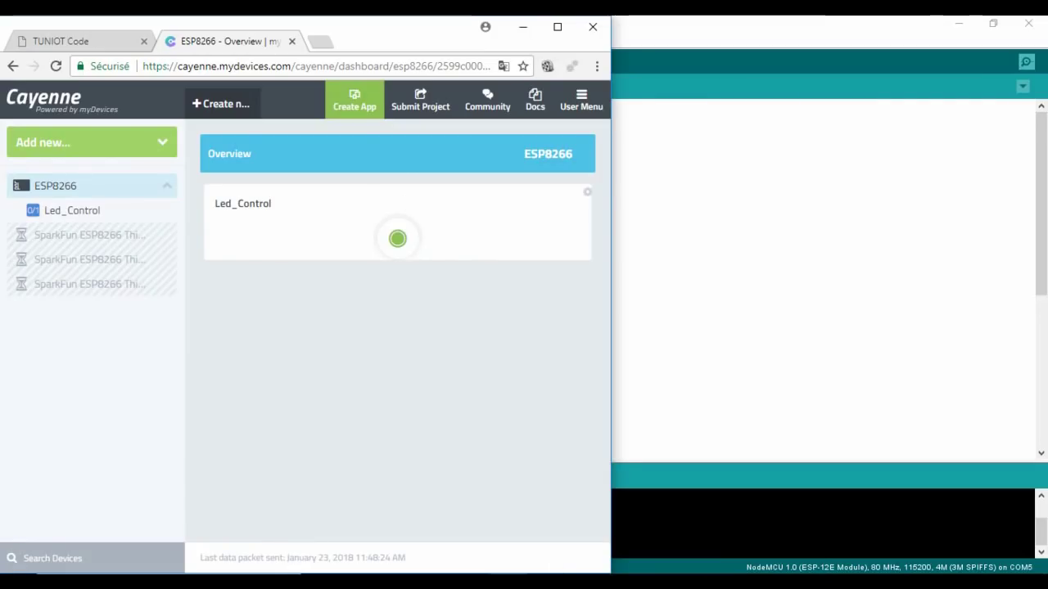
pyautogui.click(557, 30)
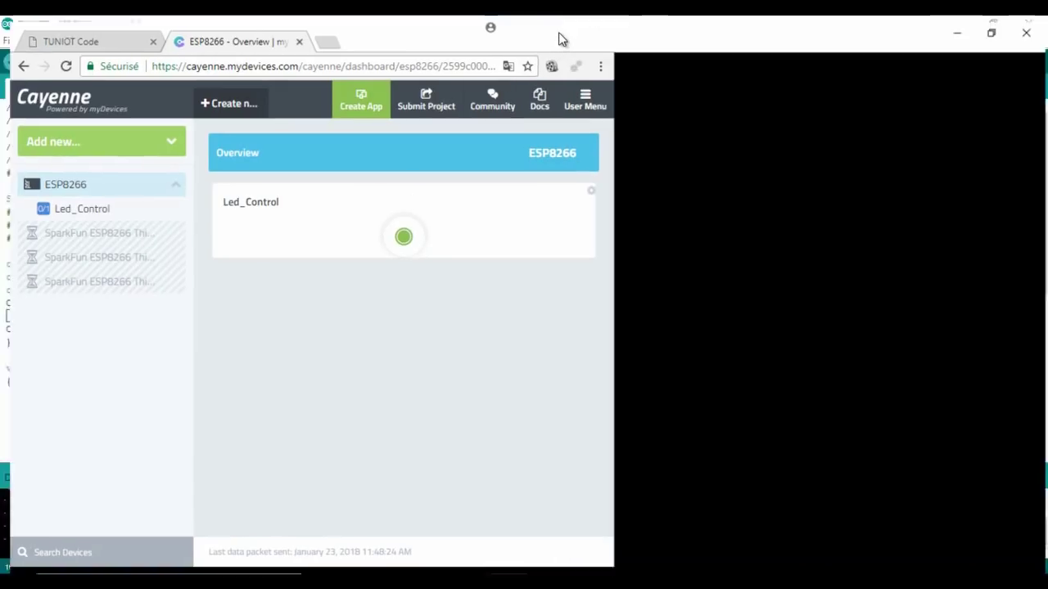
pyautogui.click(50, 27)
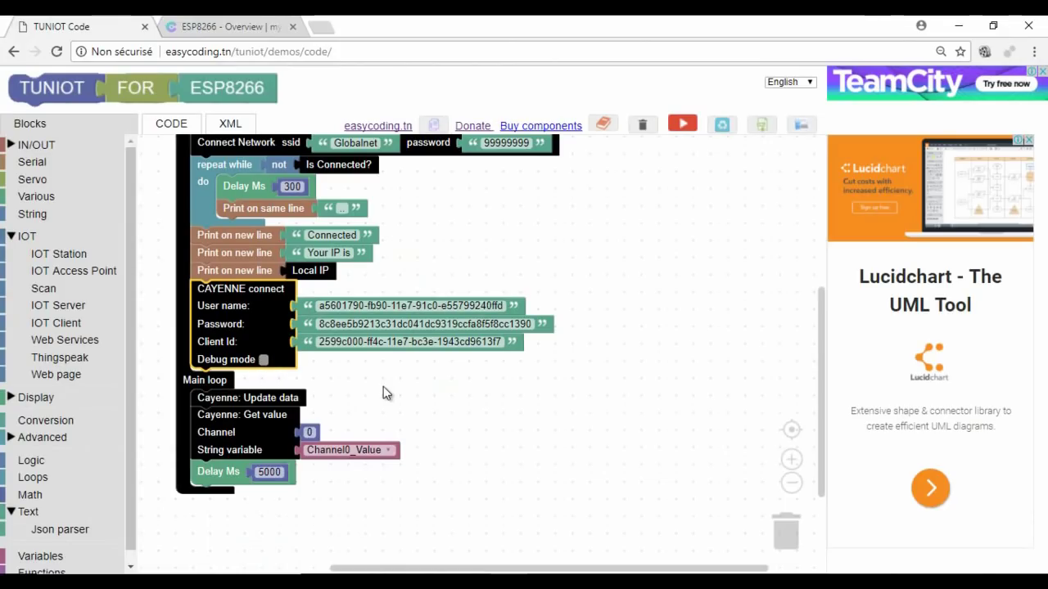
pyautogui.click(383, 387)
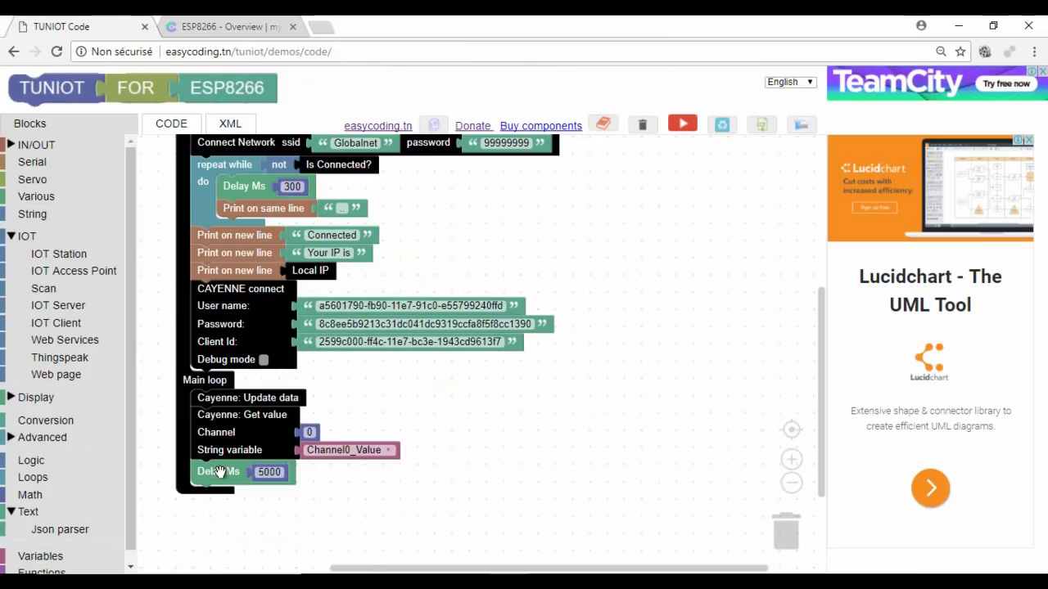
pyautogui.moveTo(219, 473); pyautogui.dragTo(761, 525)
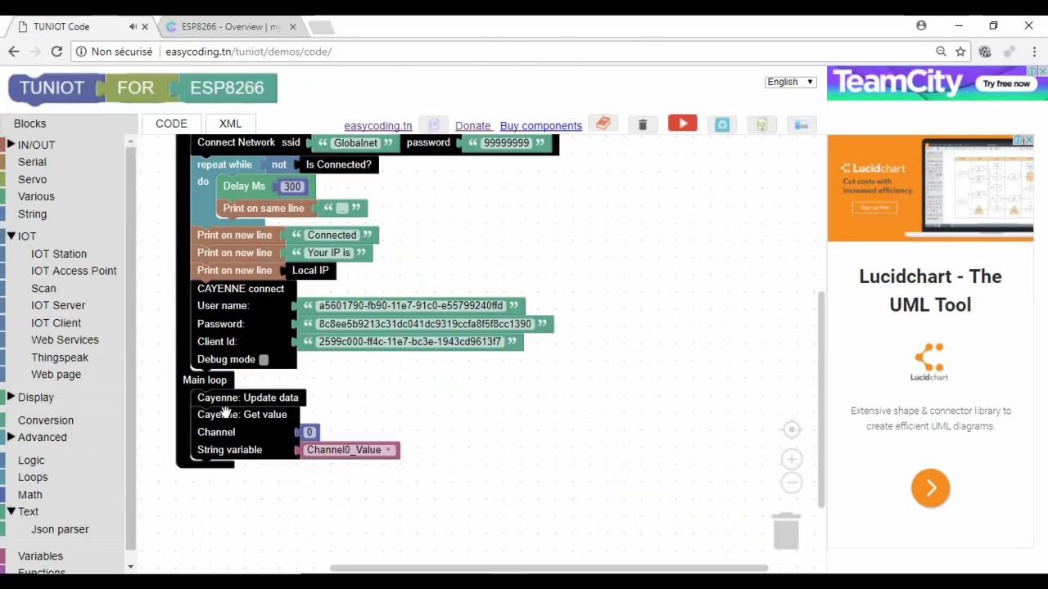
# - Place an if block in the main loop with an equals comparison as its condition
pyautogui.click(33, 460)
pyautogui.moveTo(164, 154); pyautogui.dragTo(174, 227)
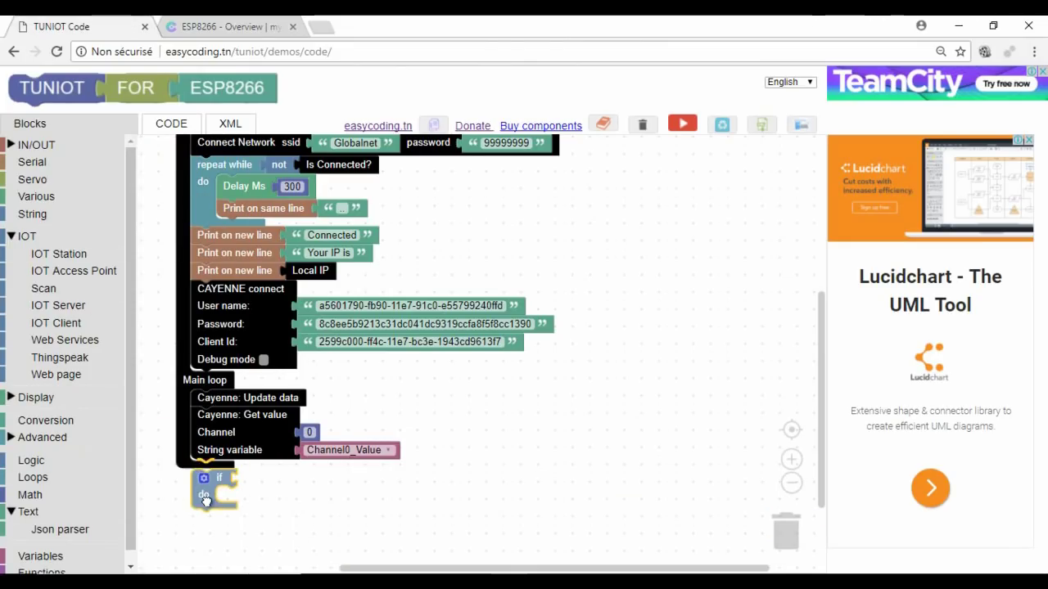
pyautogui.moveTo(183, 425); pyautogui.dragTo(205, 479)
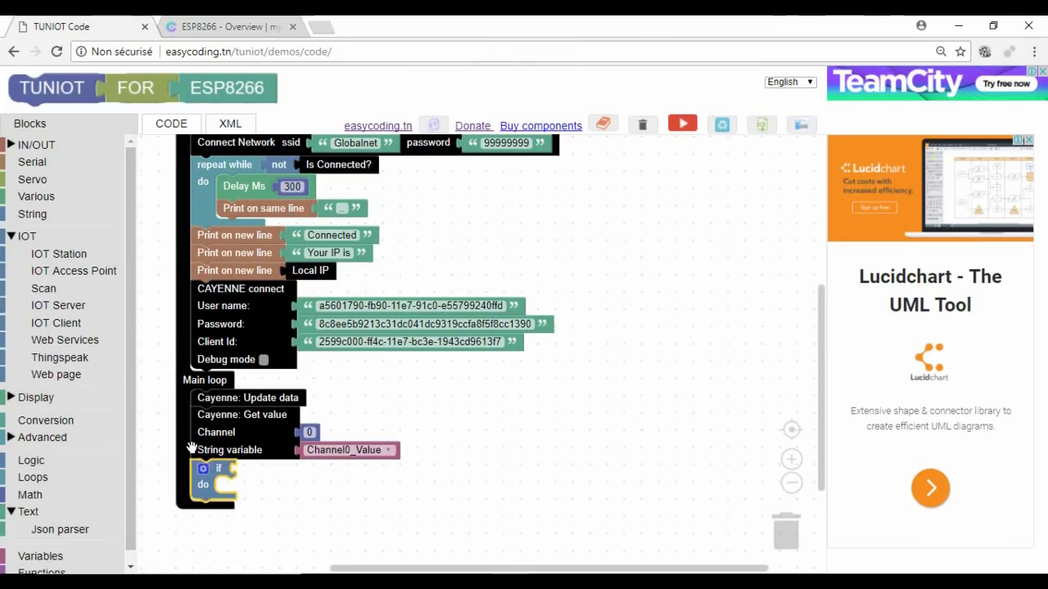
pyautogui.click(33, 461)
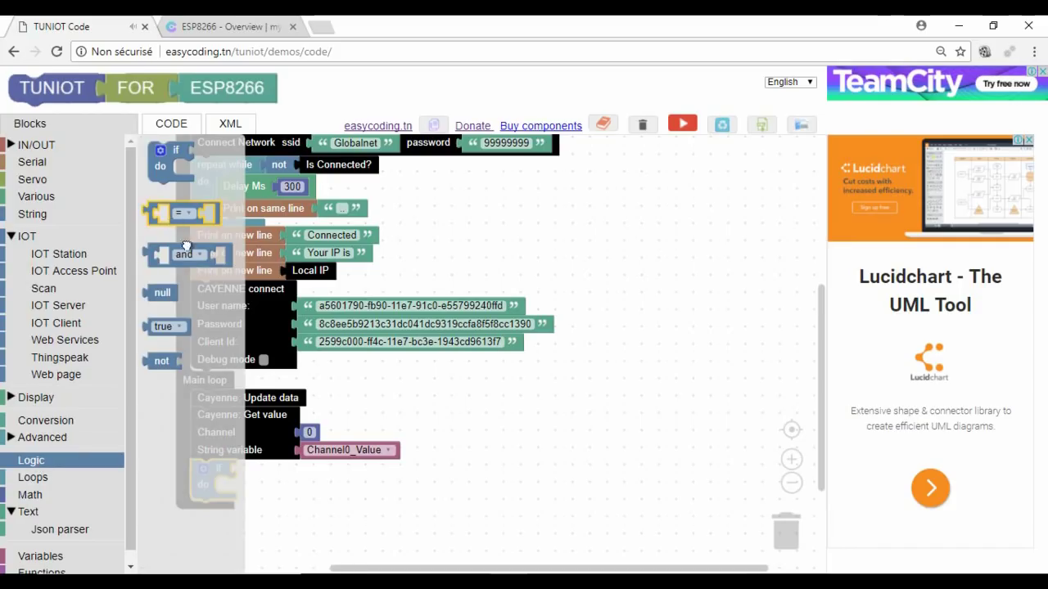
pyautogui.moveTo(180, 249); pyautogui.dragTo(263, 484)
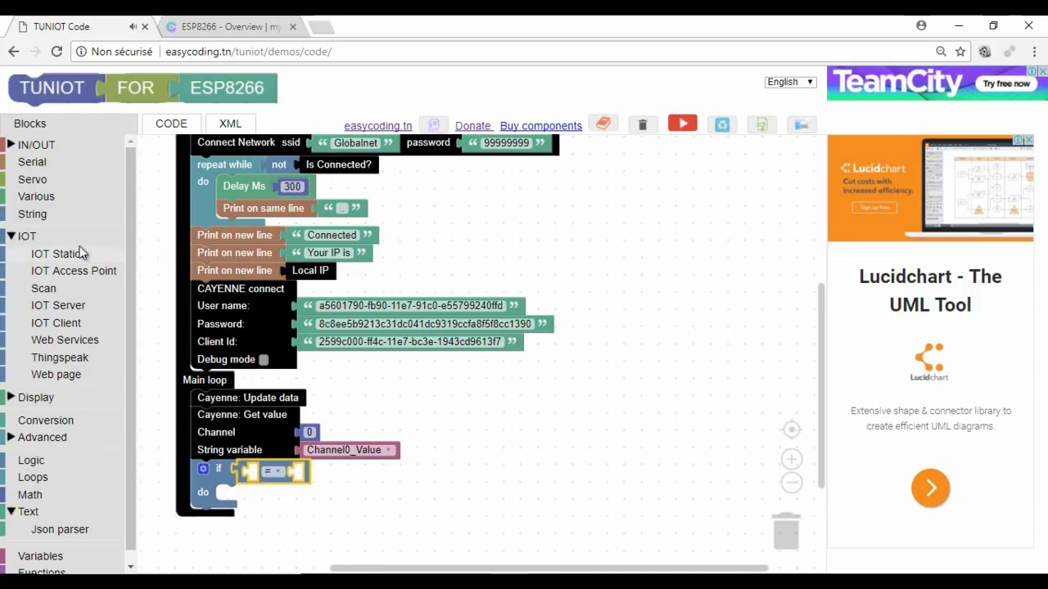
# - Compare Channel0_Value with the text "1" and put a DigitalWrite block in the do branch
pyautogui.click(33, 214)
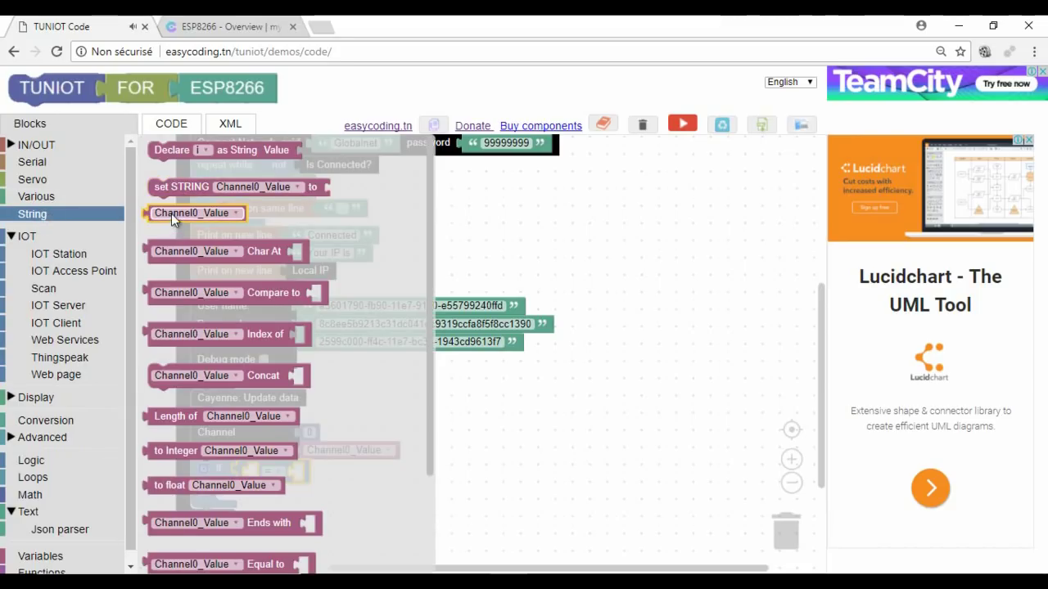
pyautogui.moveTo(171, 213); pyautogui.dragTo(303, 536)
pyautogui.moveTo(282, 501); pyautogui.dragTo(271, 477)
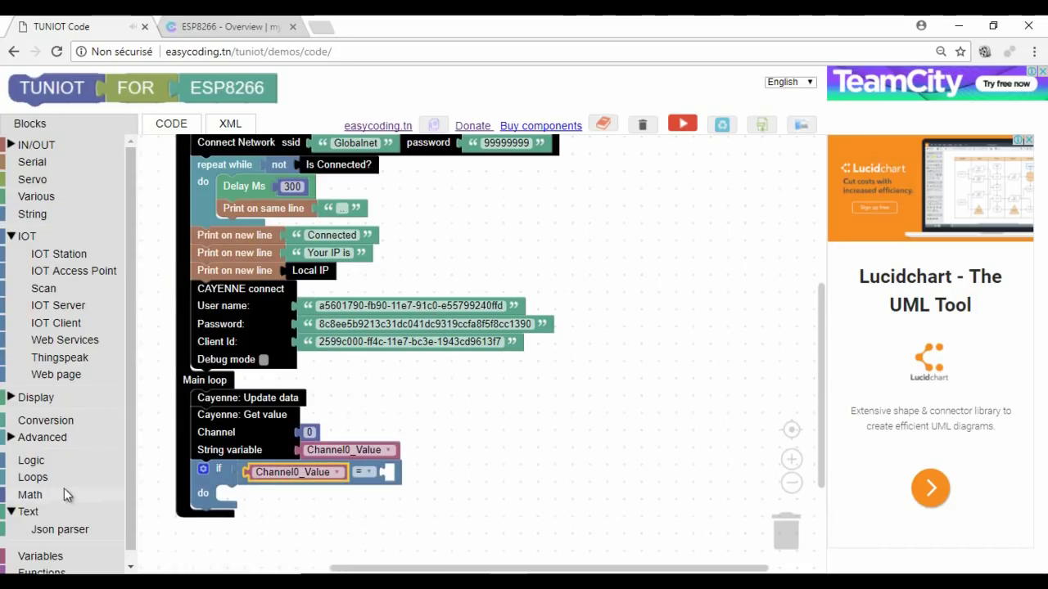
pyautogui.scroll(-1, 131, 488)
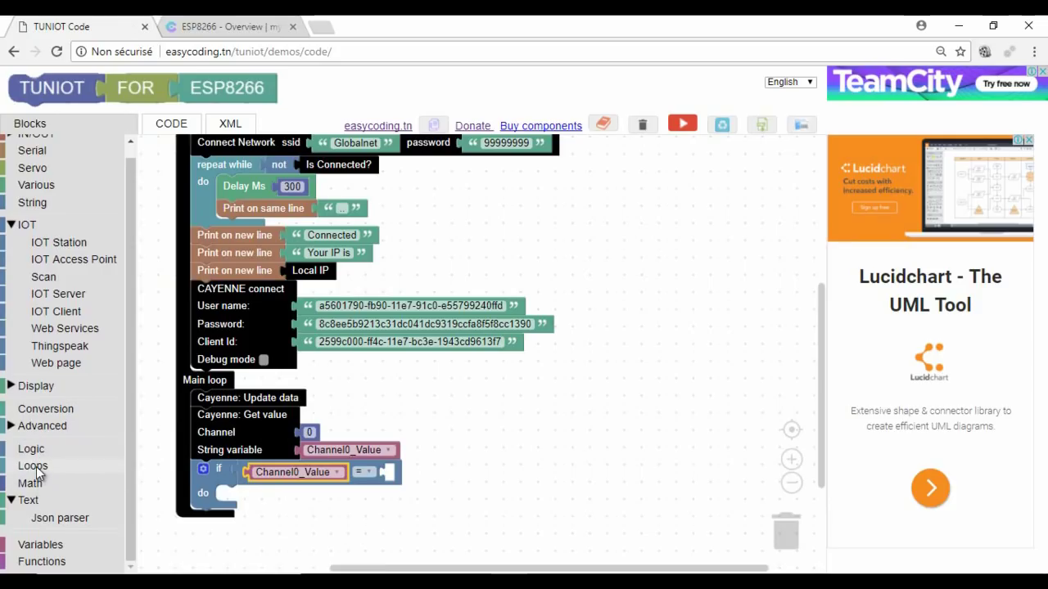
pyautogui.click(47, 496)
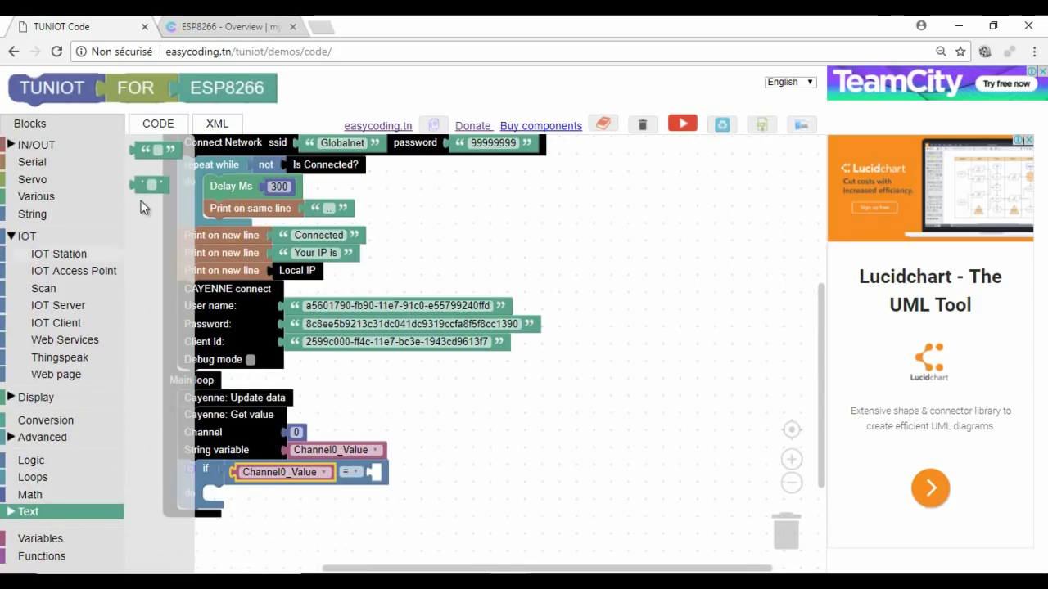
pyautogui.moveTo(149, 153); pyautogui.dragTo(394, 472)
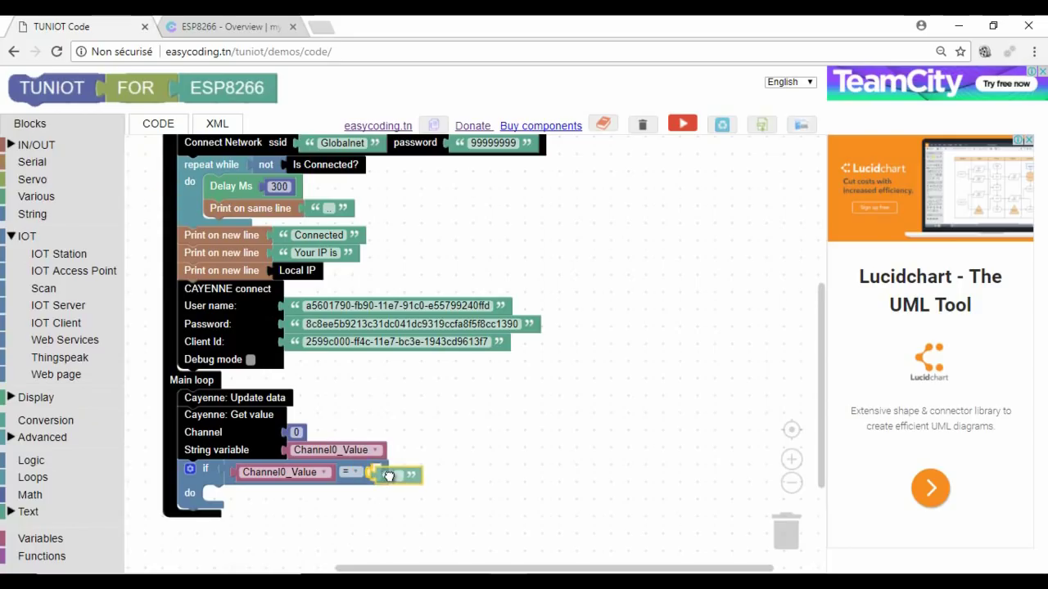
pyautogui.click(394, 472)
pyautogui.write('1')
pyautogui.click(451, 436)
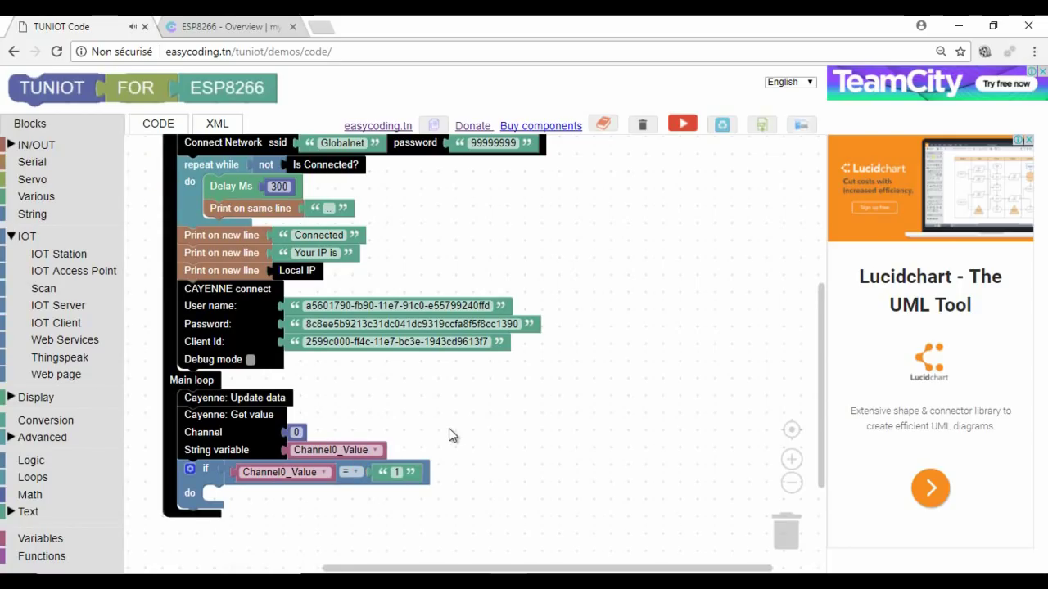
pyautogui.click(44, 147)
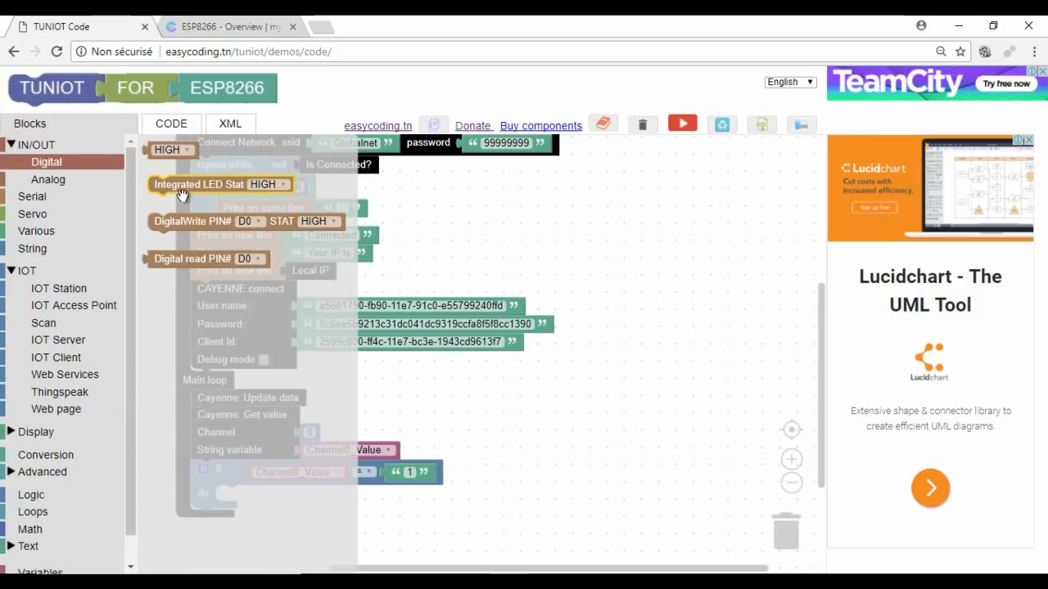
pyautogui.moveTo(163, 221); pyautogui.dragTo(247, 498)
# - Set the DigitalWrite pin to D5 and add an else branch to the if block
pyautogui.click(328, 497)
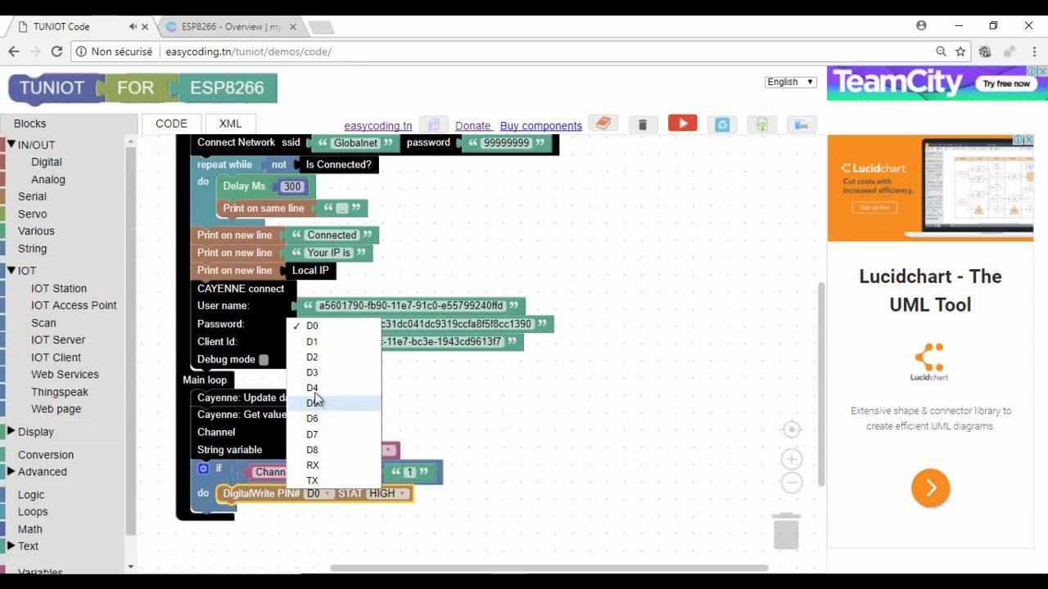
pyautogui.click(320, 401)
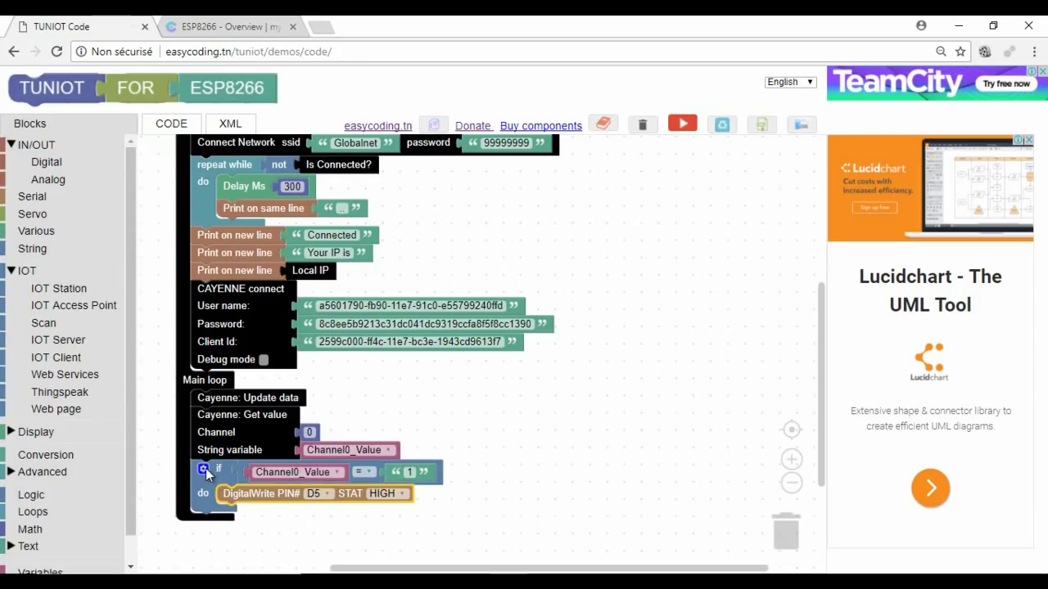
pyautogui.click(203, 469)
pyautogui.moveTo(199, 425); pyautogui.dragTo(281, 415)
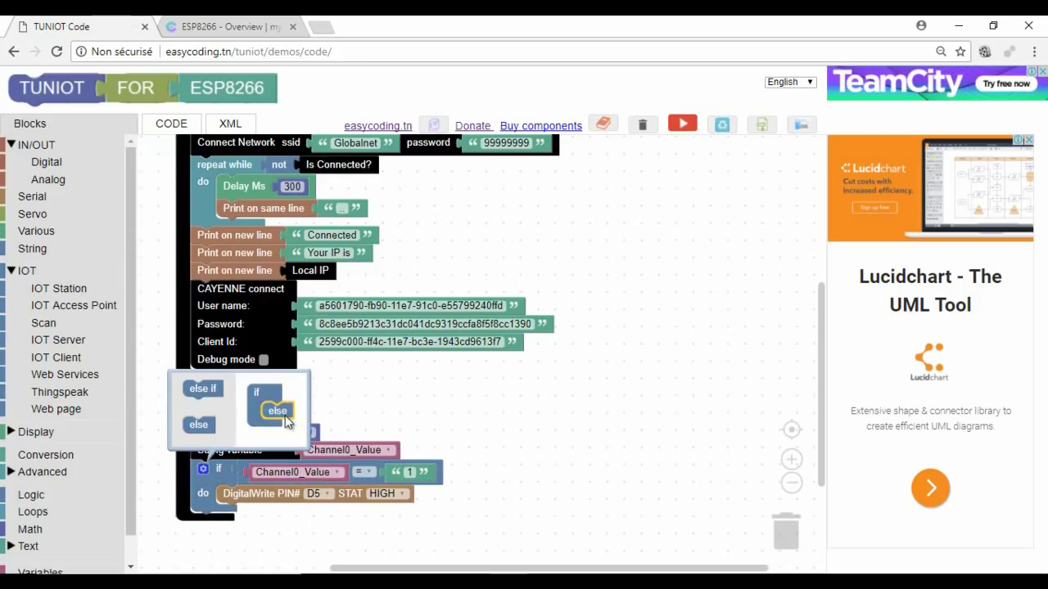
pyautogui.click(206, 469)
# - Duplicate the D5 write into the else branch and set its state to LOW
pyautogui.rightClick(270, 496)
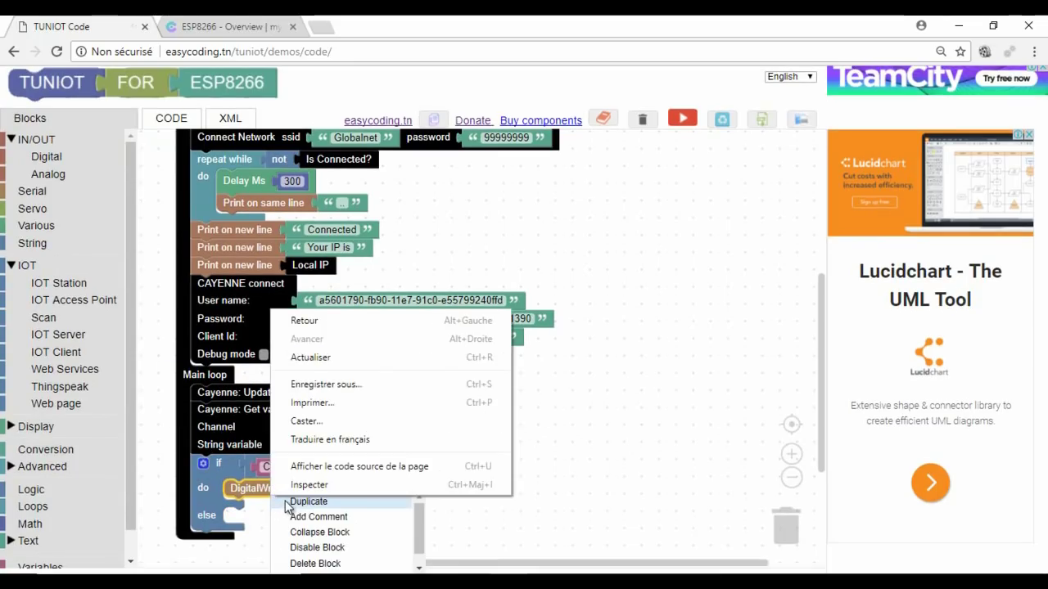
pyautogui.click(288, 503)
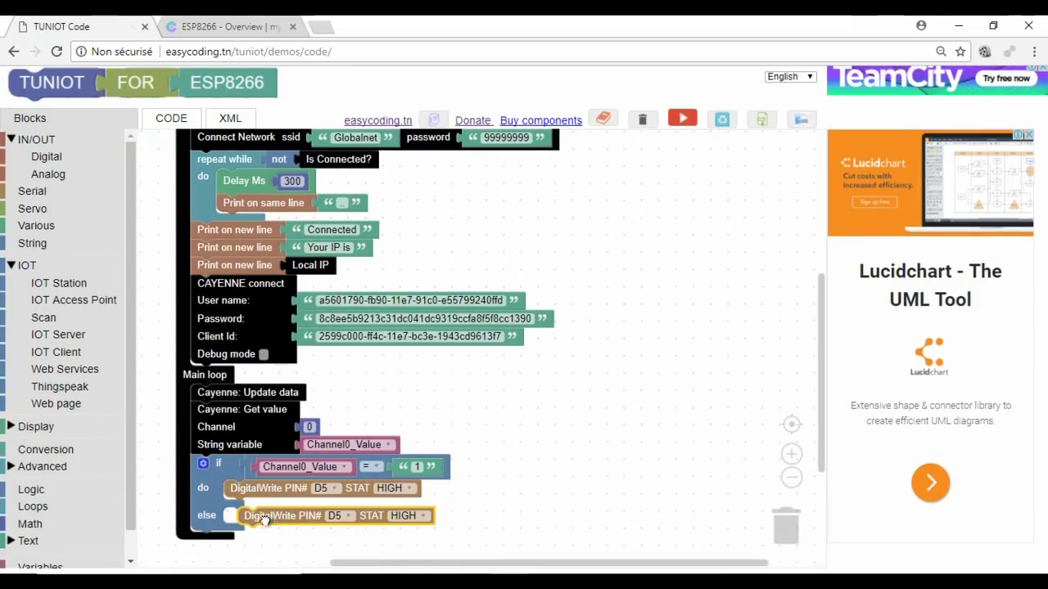
pyautogui.moveTo(281, 505); pyautogui.dragTo(263, 517)
pyautogui.click(409, 518)
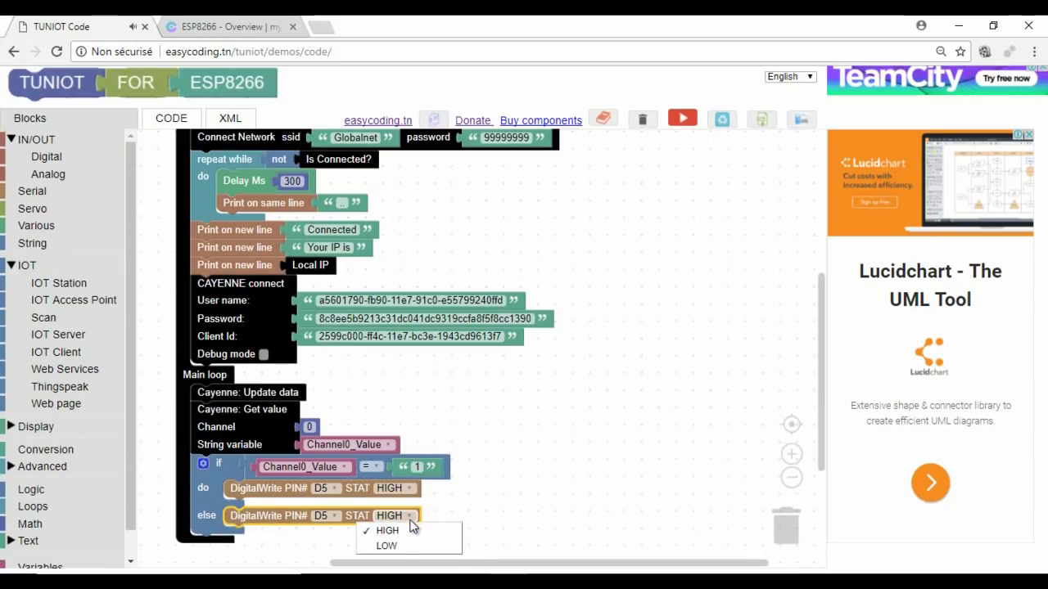
pyautogui.click(397, 545)
pyautogui.click(546, 481)
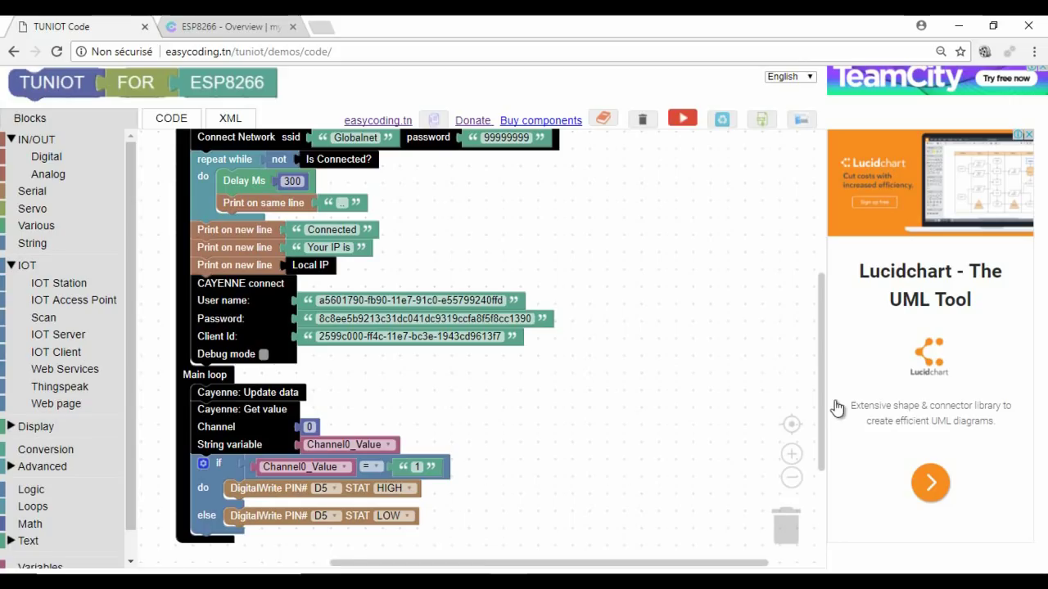
pyautogui.moveTo(821, 403); pyautogui.dragTo(817, 425)
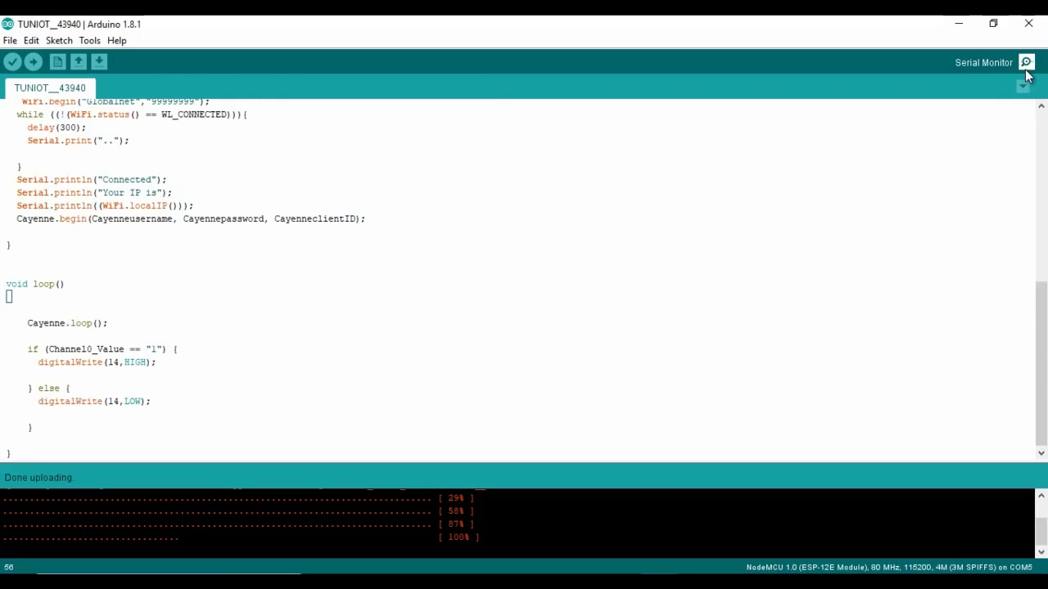
# - Open the Arduino serial monitor and move its window beside the browser
pyautogui.click(1027, 72)
pyautogui.moveTo(772, 56)
pyautogui.mouseDown()
pyautogui.moveTo(590, 63)
pyautogui.moveTo(412, 91)
pyautogui.mouseUp()
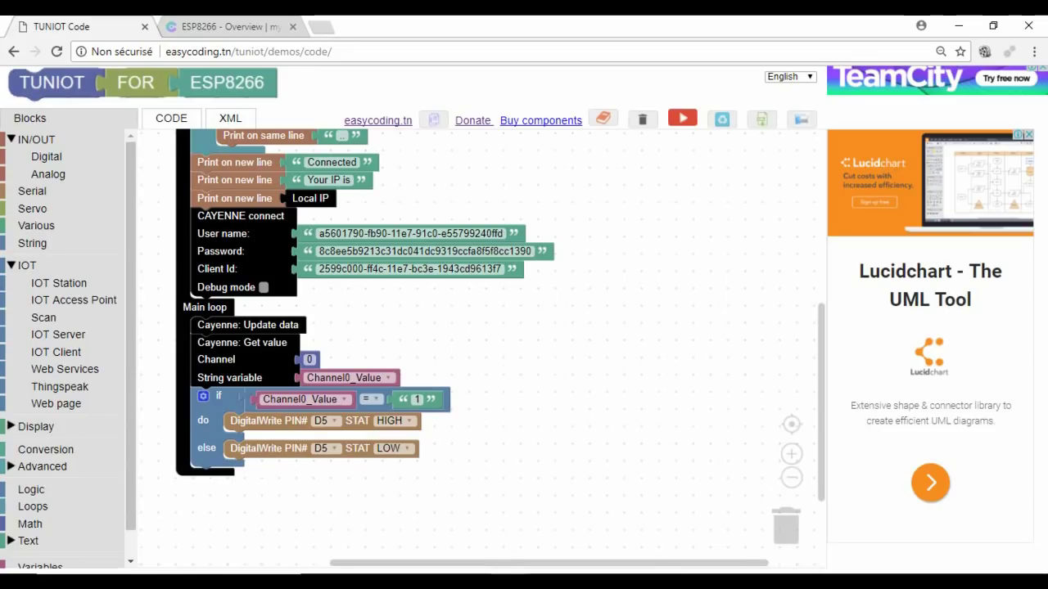
# - On the ESP8266 dashboard, toggle Led_Control off, on, then off again
pyautogui.click(200, 26)
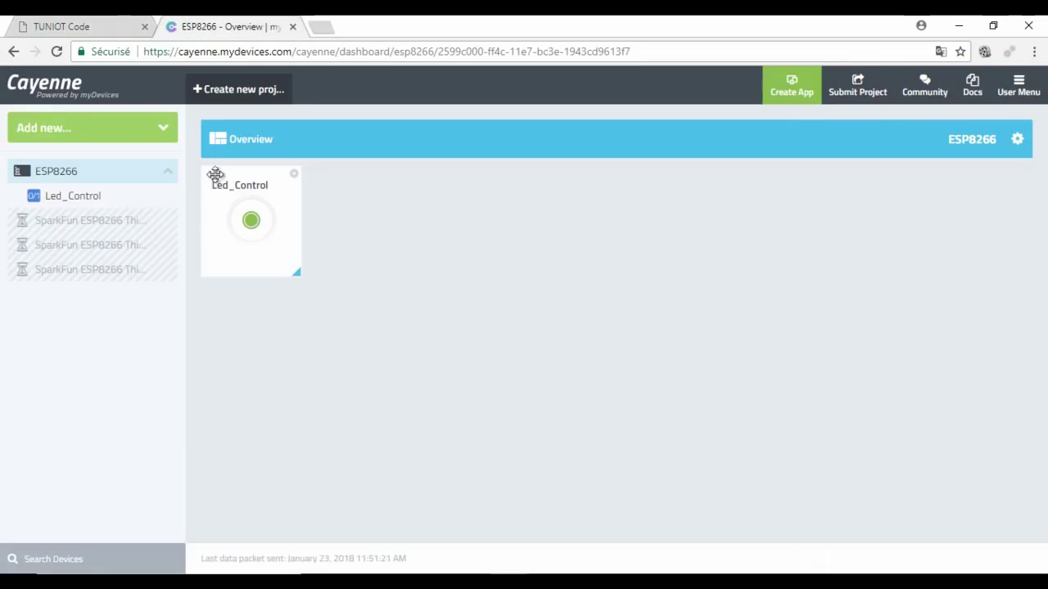
pyautogui.click(251, 222)
pyautogui.click(252, 223)
pyautogui.click(252, 226)
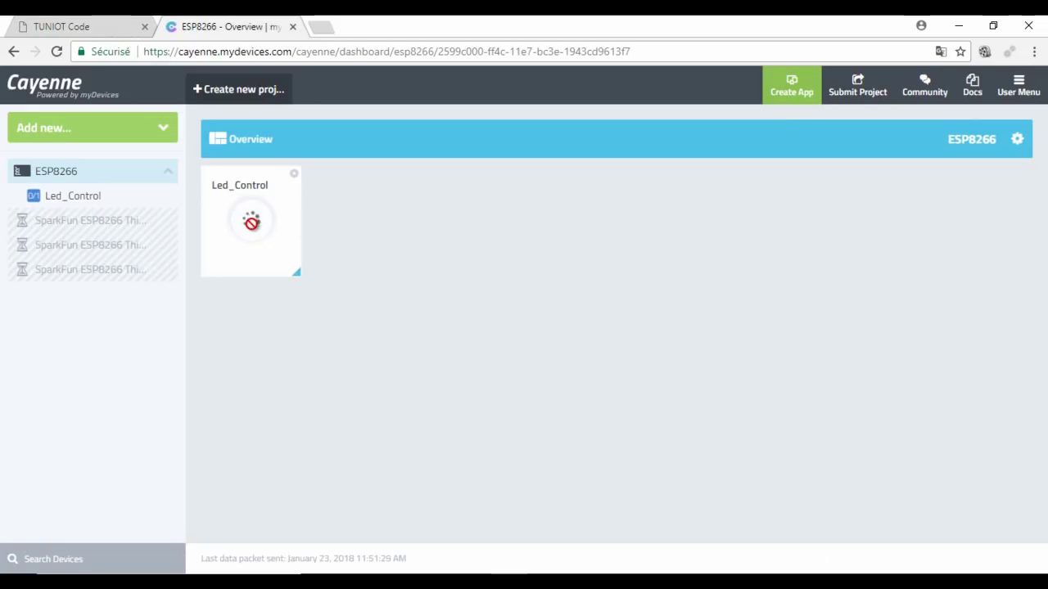